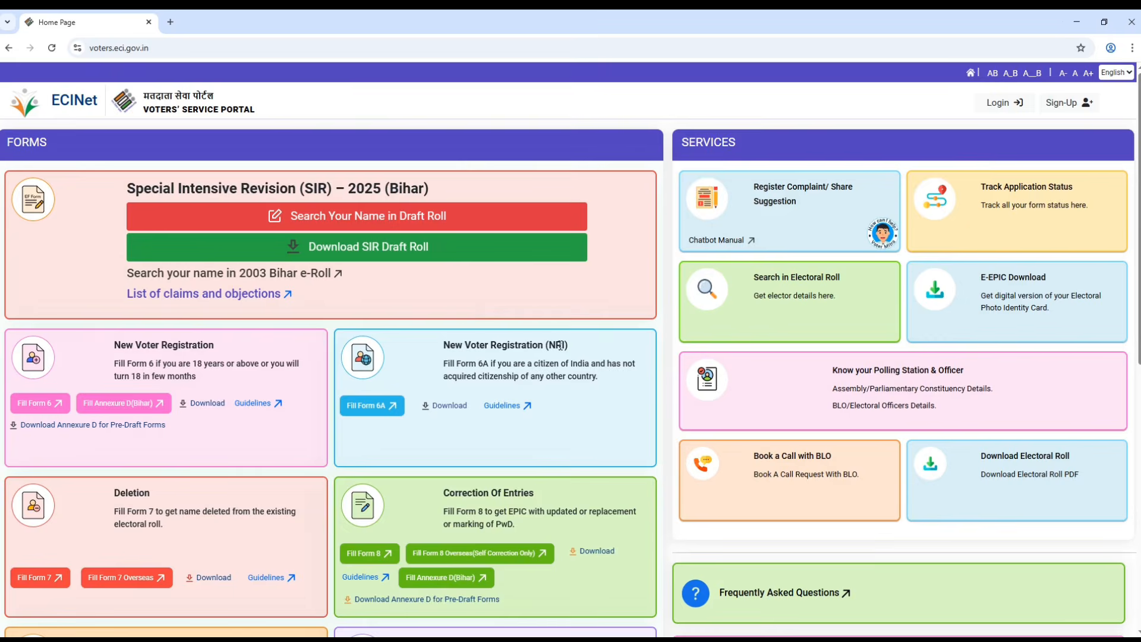
Step: On the login page, enter the registered mobile number and the captcha, then request a login OTP
{"action": "scroll", "coordinate": [558, 349], "scroll_direction": "down", "scroll_amount": 1}
{"action": "scroll", "coordinate": [511, 378], "scroll_direction": "up", "scroll_amount": 1}
{"action": "left_click", "coordinate": [998, 102]}
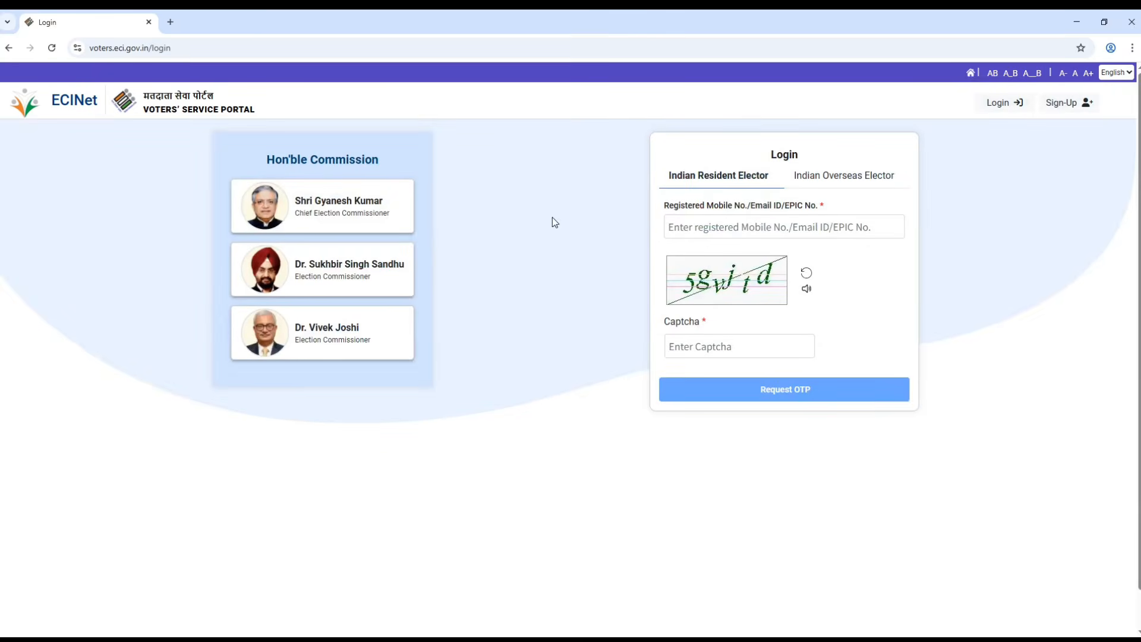
{"action": "left_click", "coordinate": [717, 225]}
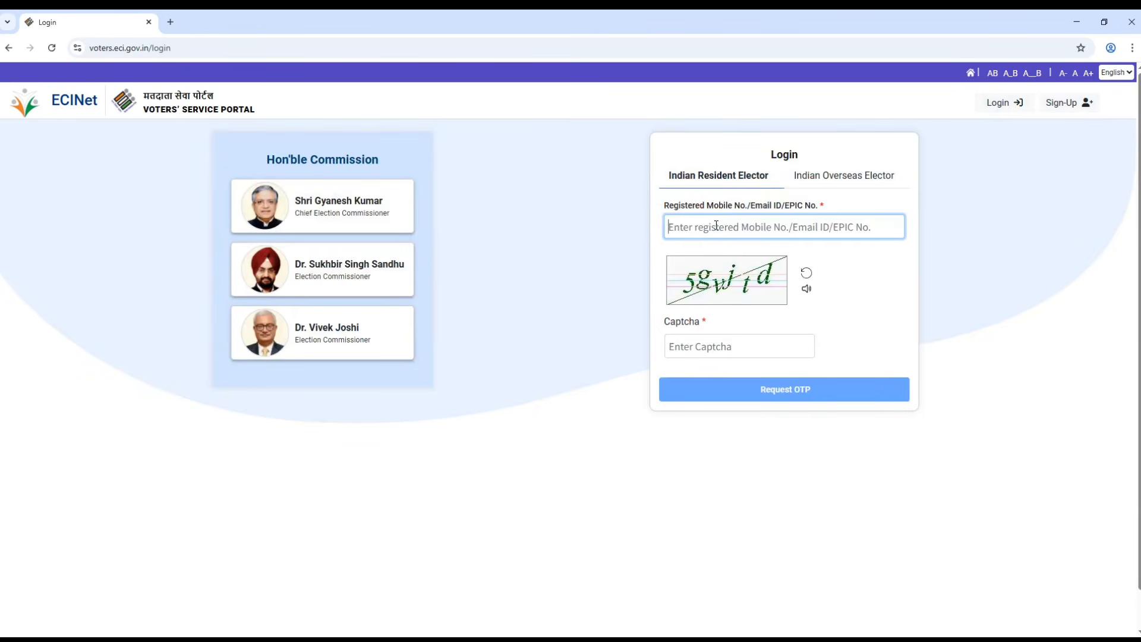
{"action": "type", "text": "95"}
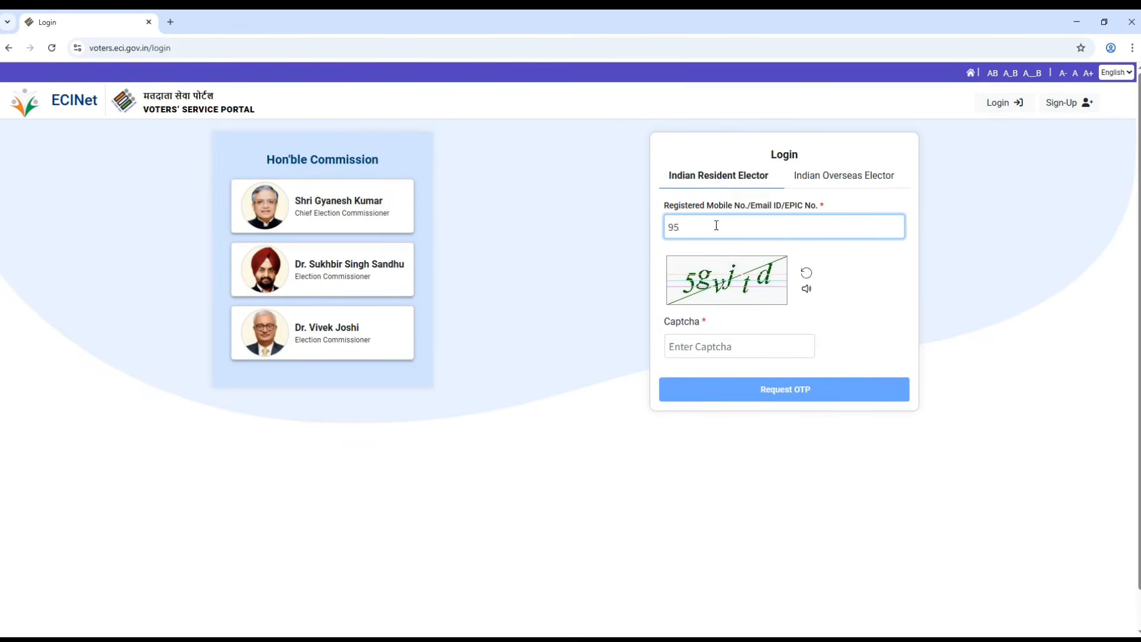
{"action": "type", "text": "2*****"}
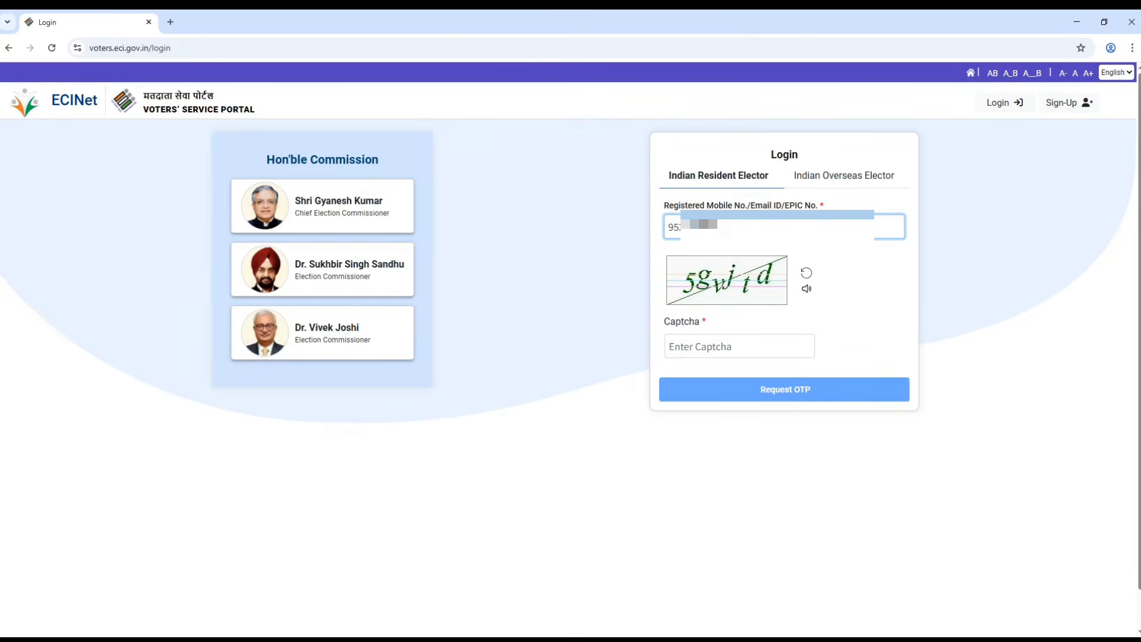
{"action": "left_click", "coordinate": [715, 348]}
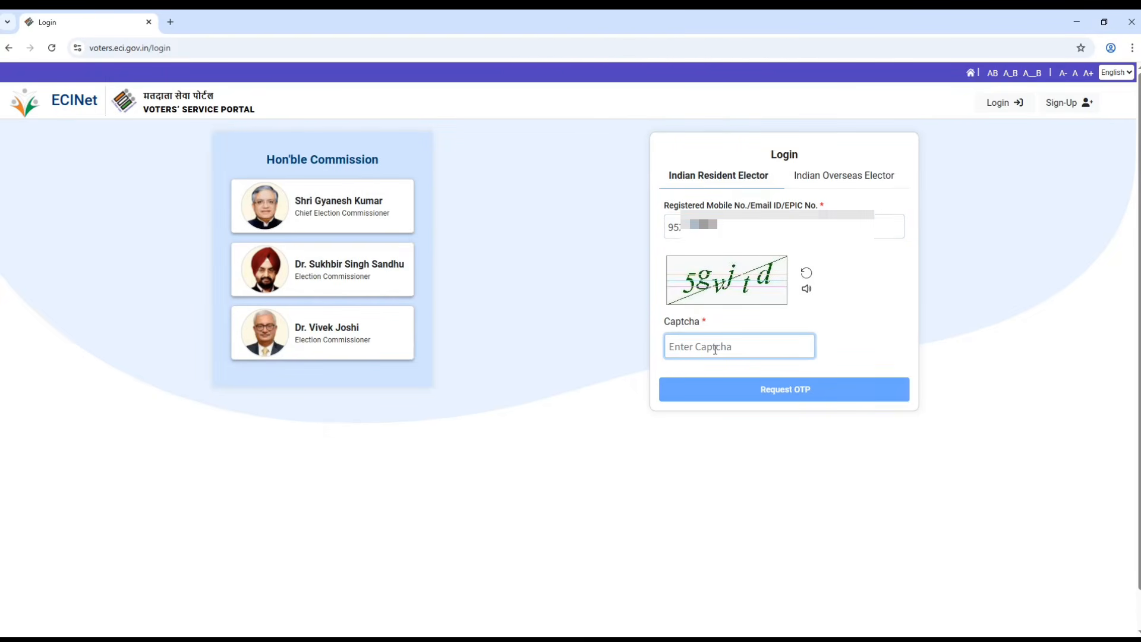
{"action": "type", "text": "5g"}
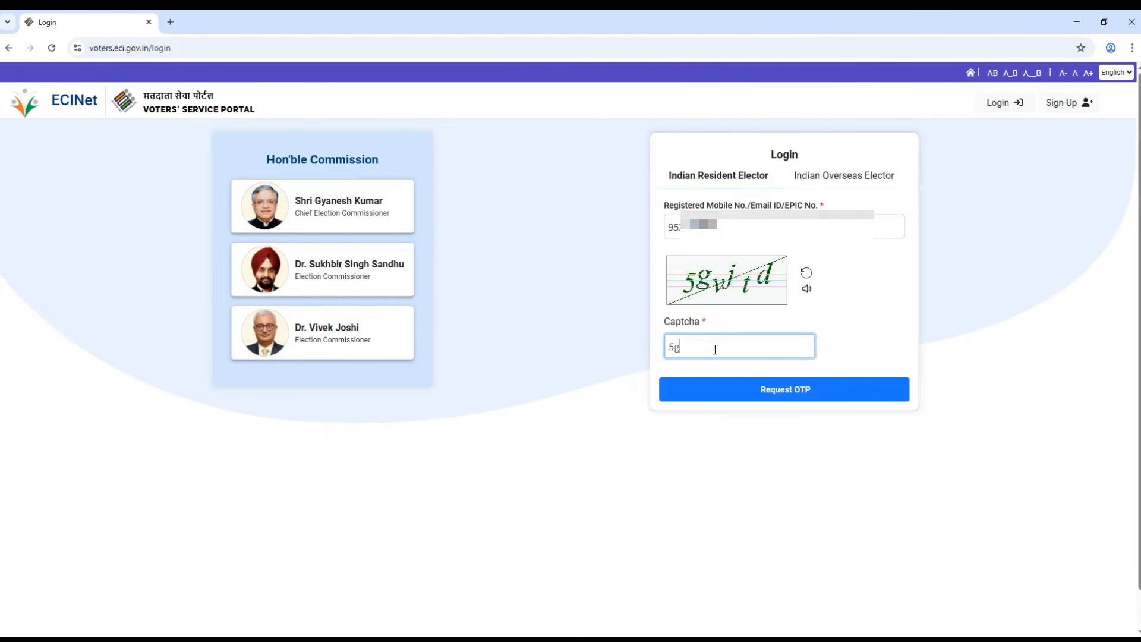
{"action": "type", "text": "vjtd"}
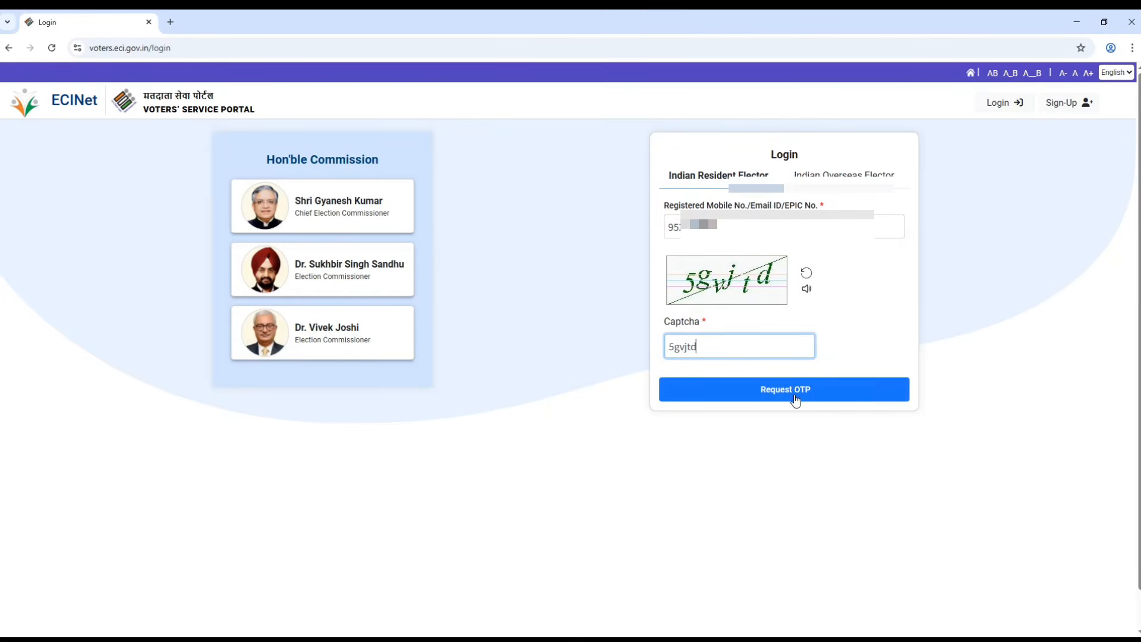
{"action": "left_click", "coordinate": [794, 394]}
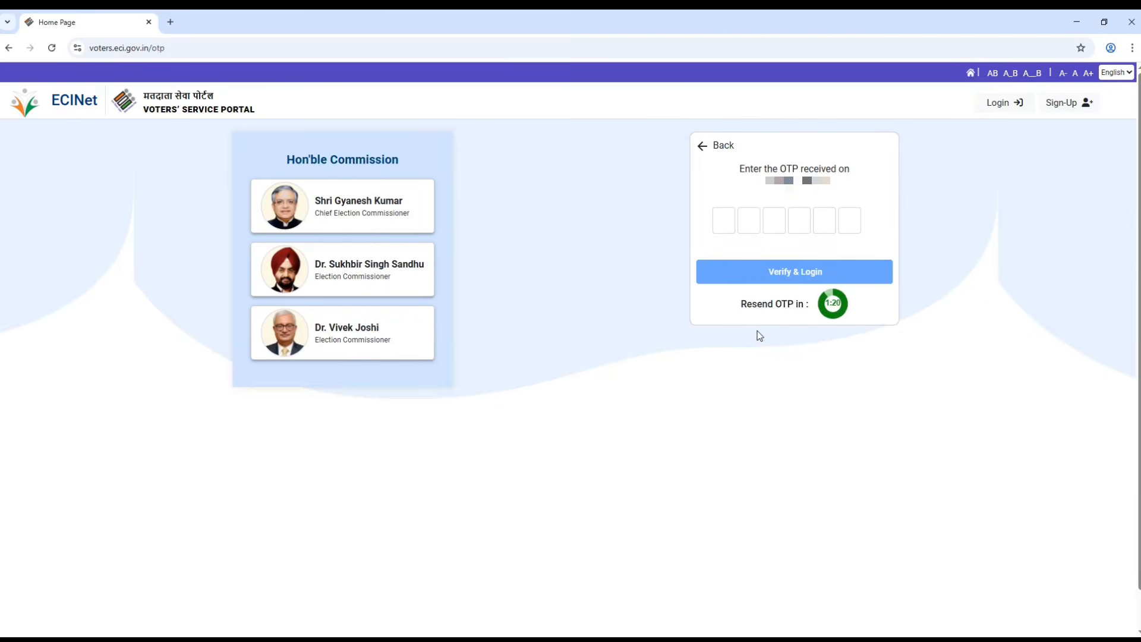
Step: Log in with the received OTP, dismiss the Bihar SIR 2025 announcement, and check the account menu
{"action": "left_click", "coordinate": [722, 214]}
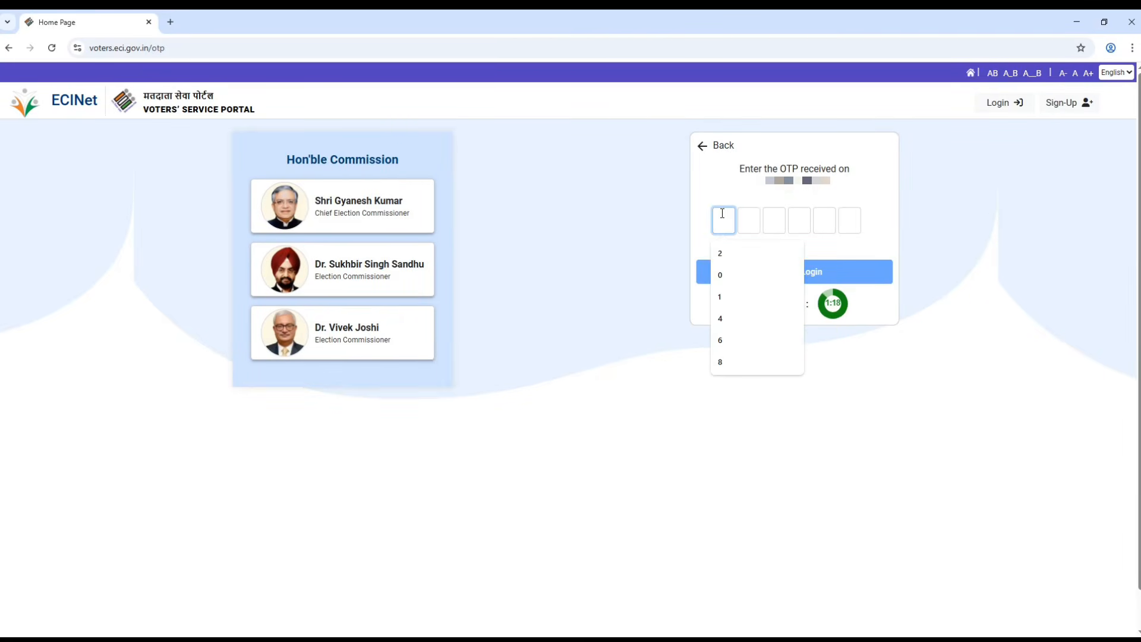
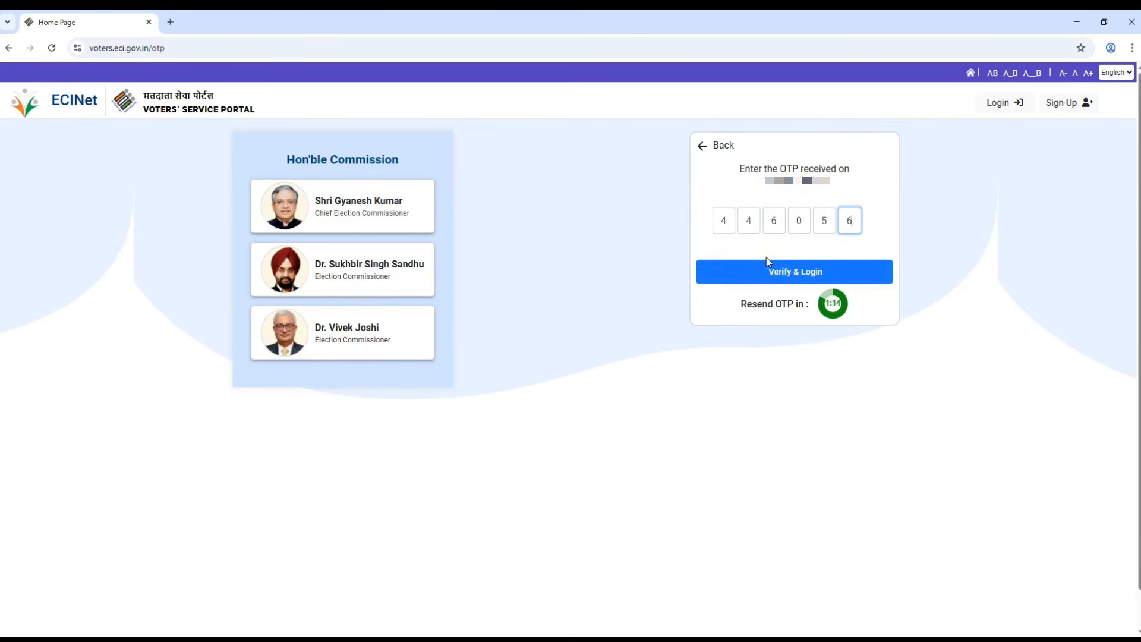
{"action": "left_click", "coordinate": [773, 274]}
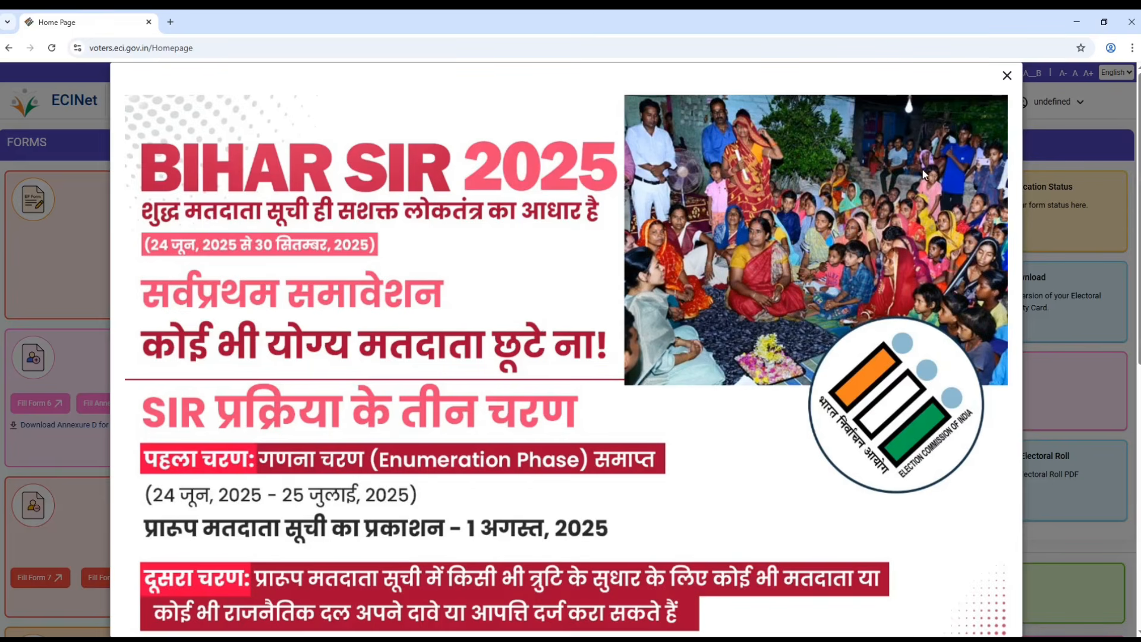
{"action": "left_click", "coordinate": [1005, 77]}
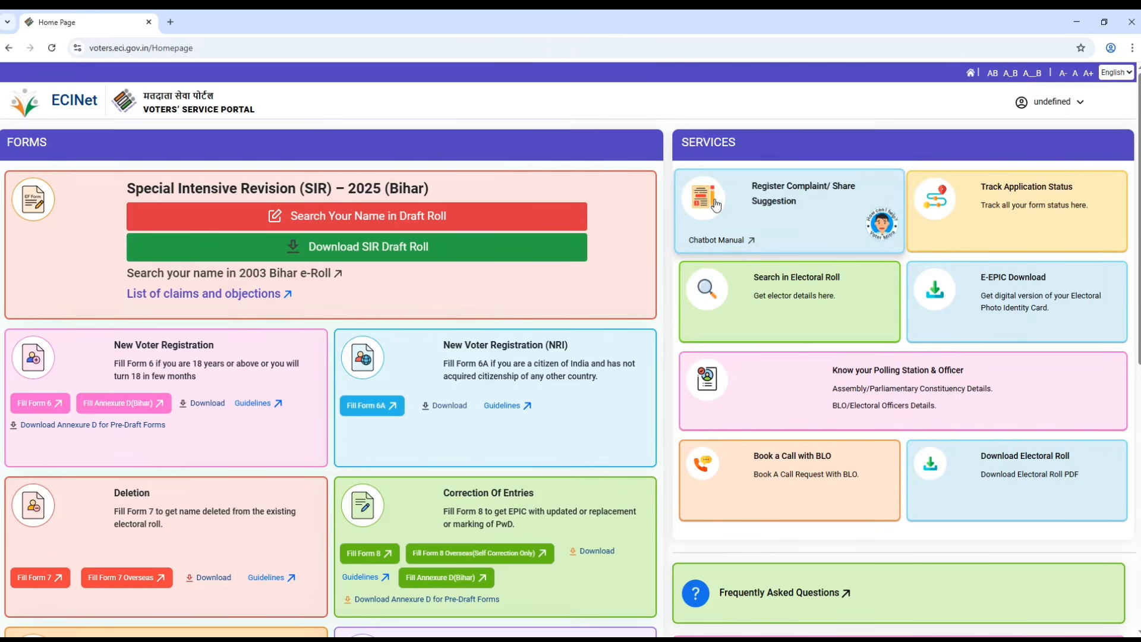
{"action": "left_click", "coordinate": [1032, 112]}
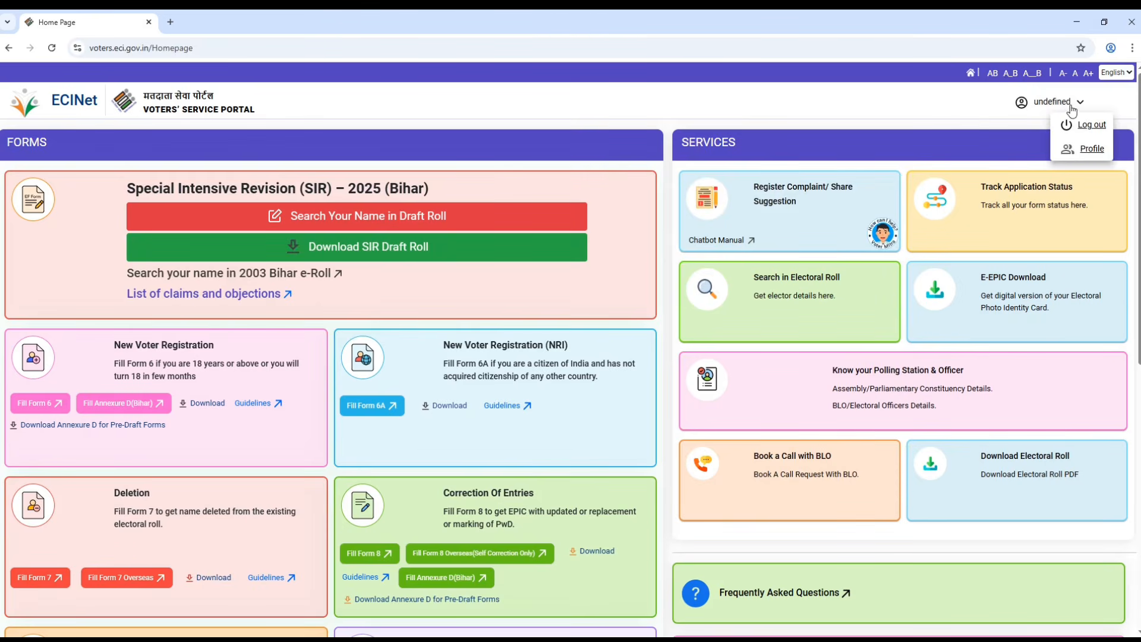
{"action": "left_click", "coordinate": [1019, 111]}
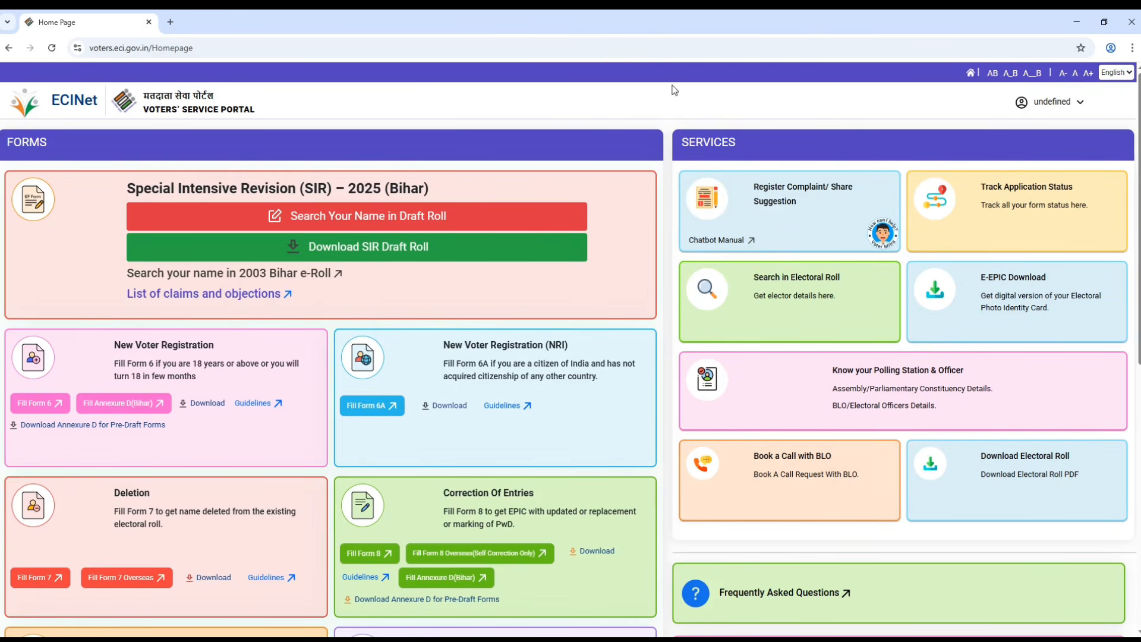
Step: Scroll to Correction of Entries and open Fill Form 8
{"action": "scroll", "coordinate": [294, 227], "scroll_direction": "down", "scroll_amount": 4}
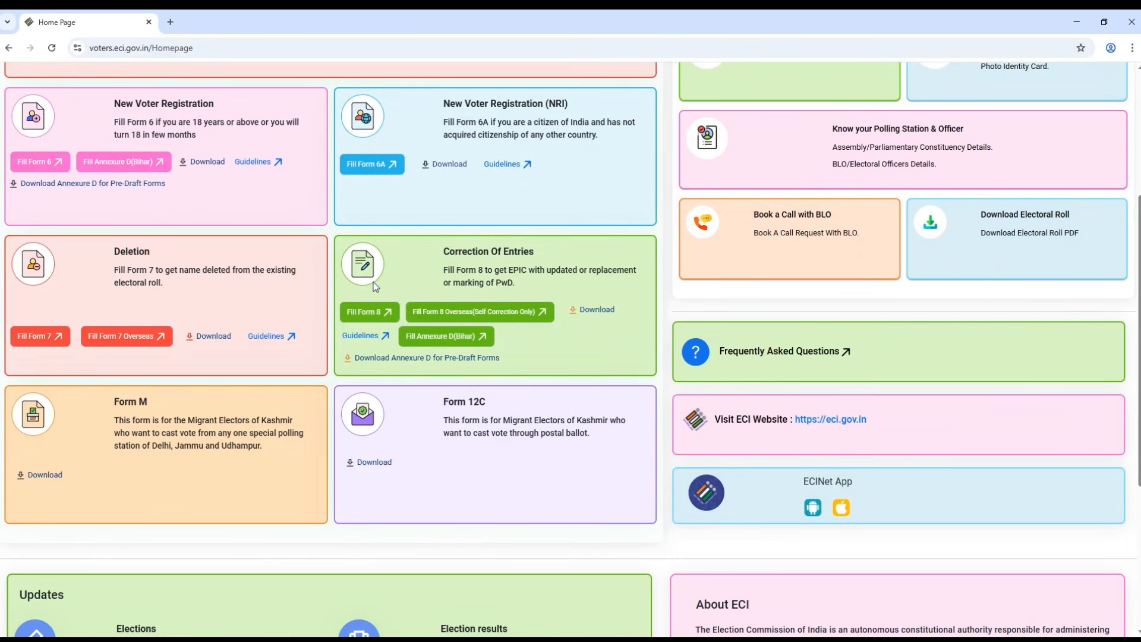
{"action": "left_click", "coordinate": [375, 316]}
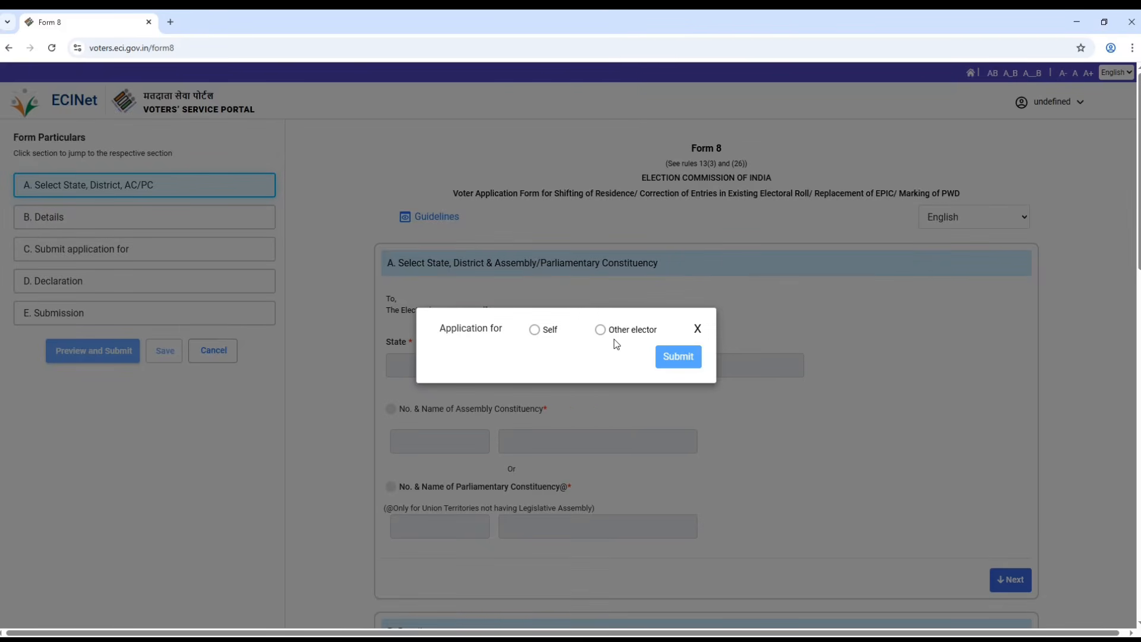
Step: Choose Other elector and search by the saved EPIC number from autofill
{"action": "left_click", "coordinate": [601, 330]}
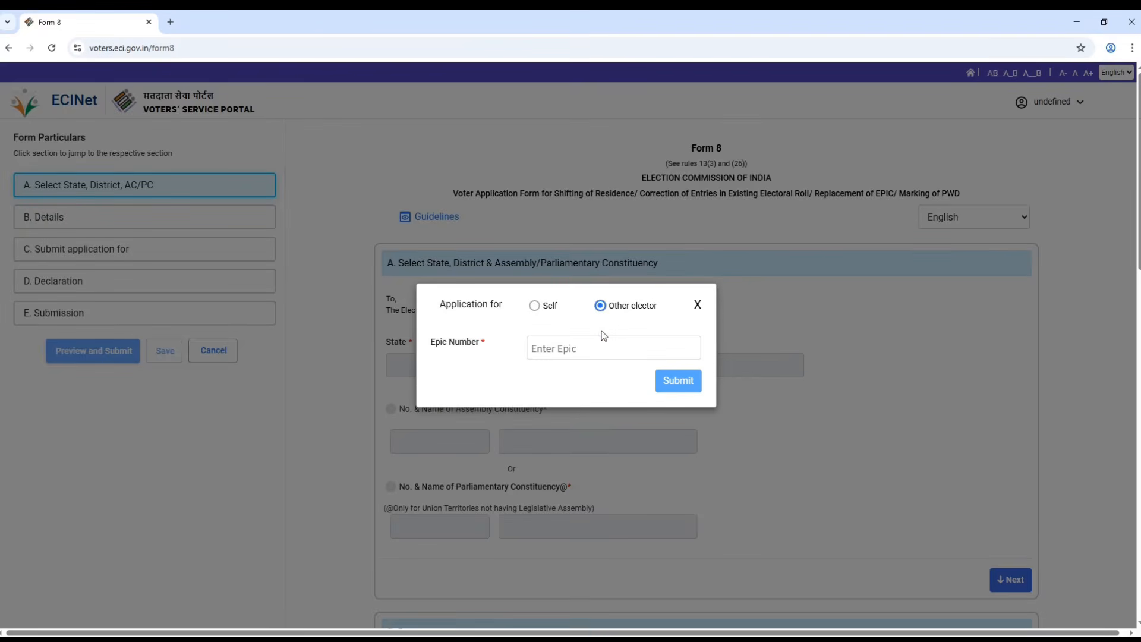
{"action": "left_click", "coordinate": [576, 352]}
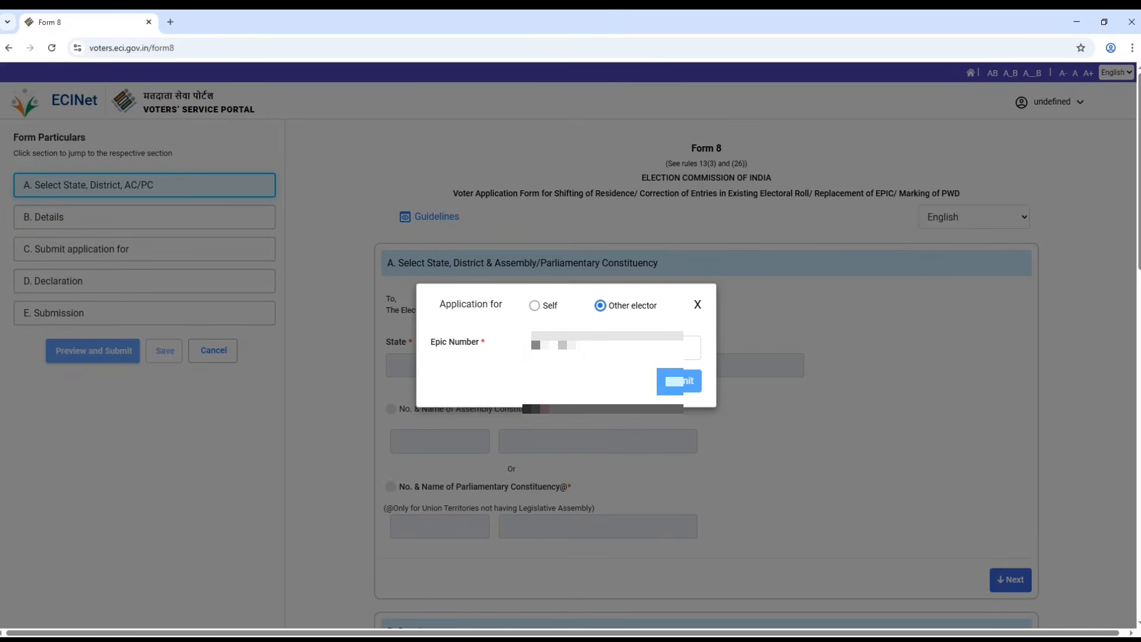
{"action": "left_click", "coordinate": [576, 350]}
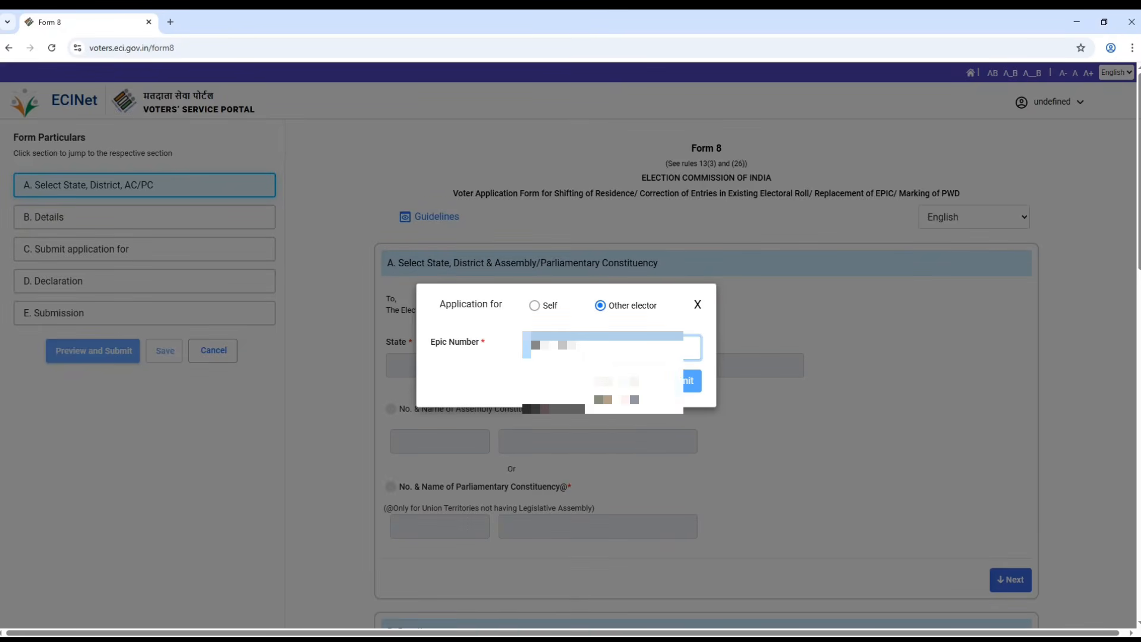
{"action": "left_click", "coordinate": [632, 404]}
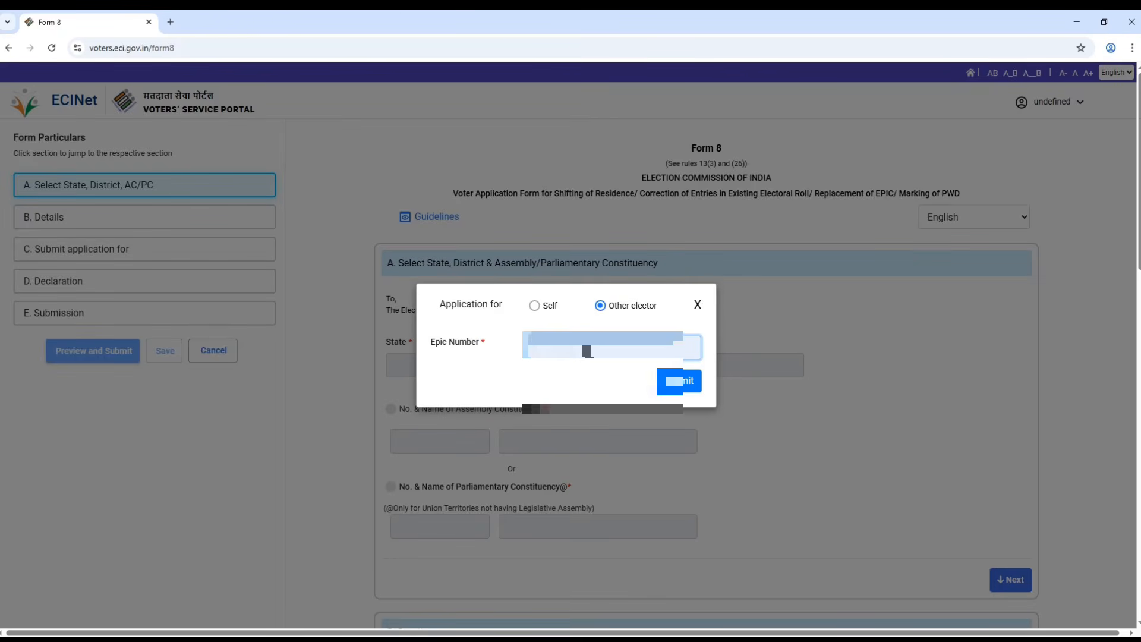
{"action": "left_click", "coordinate": [688, 384]}
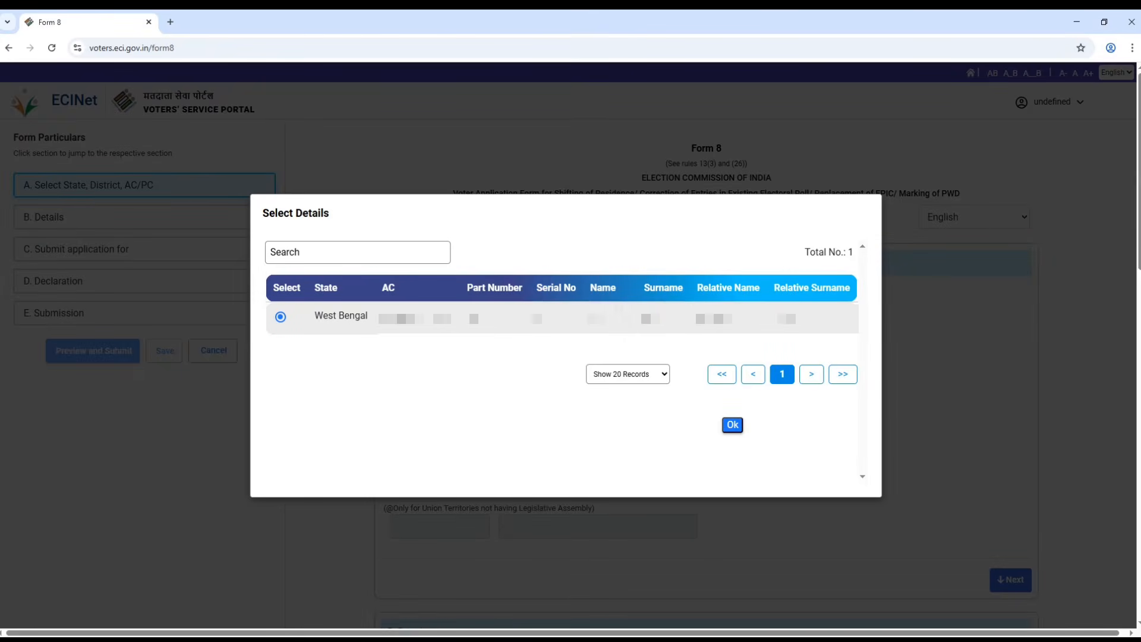
Step: Confirm the West Bengal record and choose Shifting of Residence outside the Assembly Constituency
{"action": "left_click", "coordinate": [734, 424]}
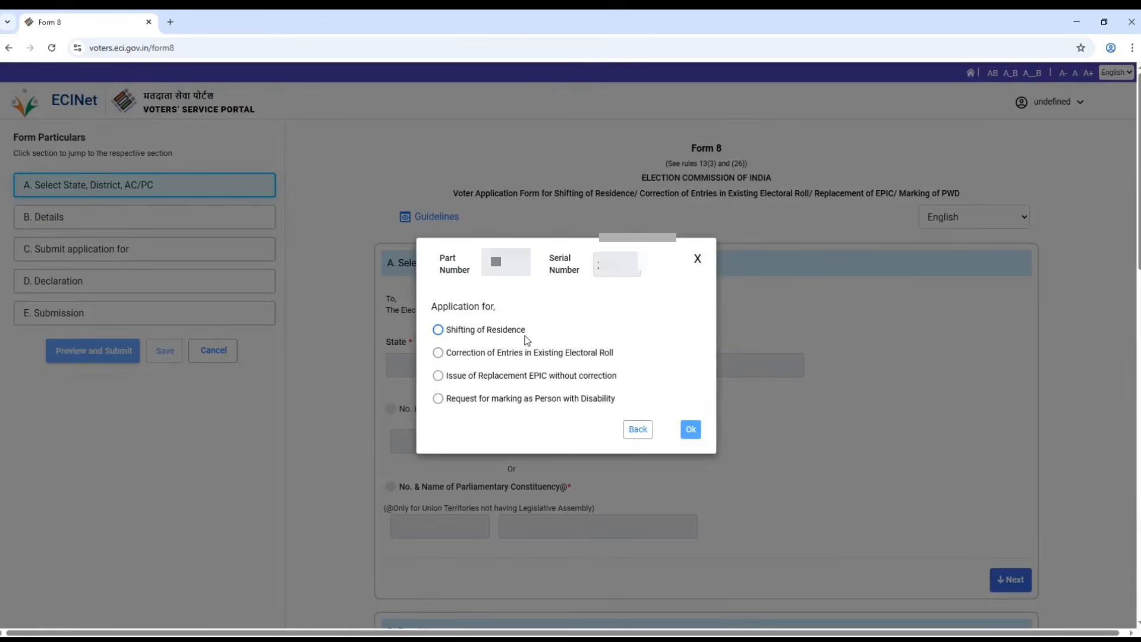
{"action": "left_click", "coordinate": [438, 329]}
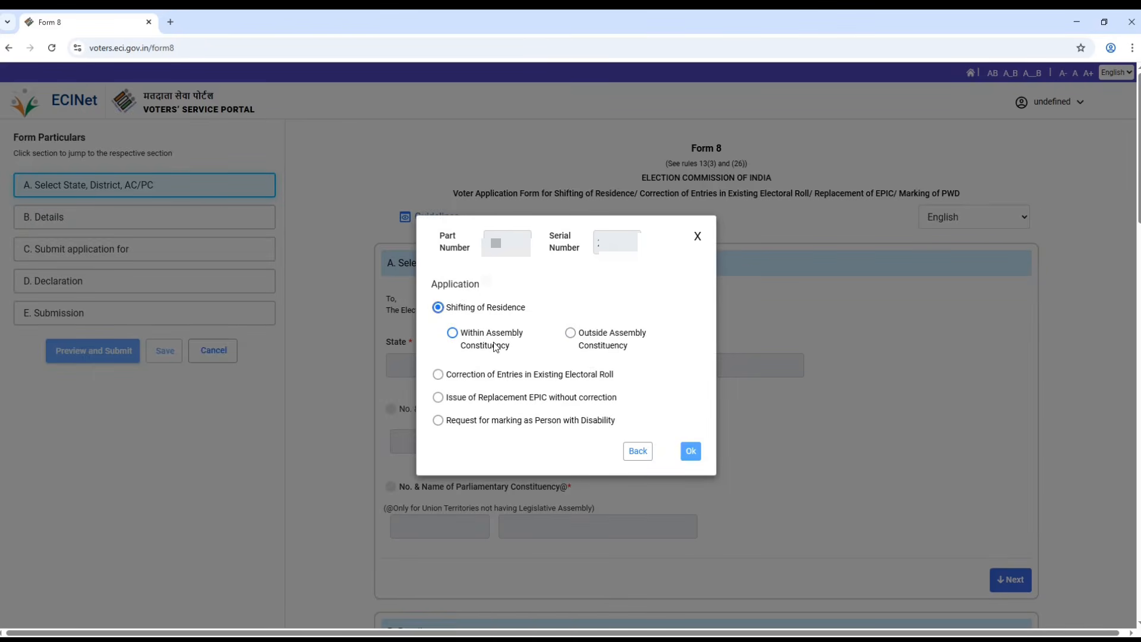
{"action": "left_click", "coordinate": [571, 334]}
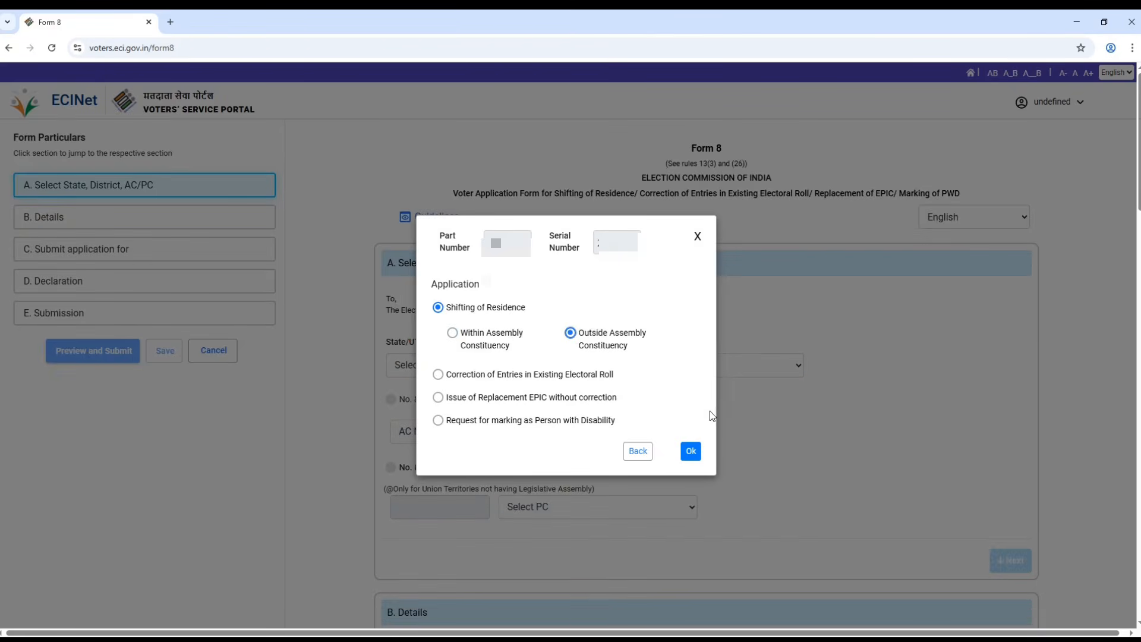
{"action": "left_click", "coordinate": [693, 451]}
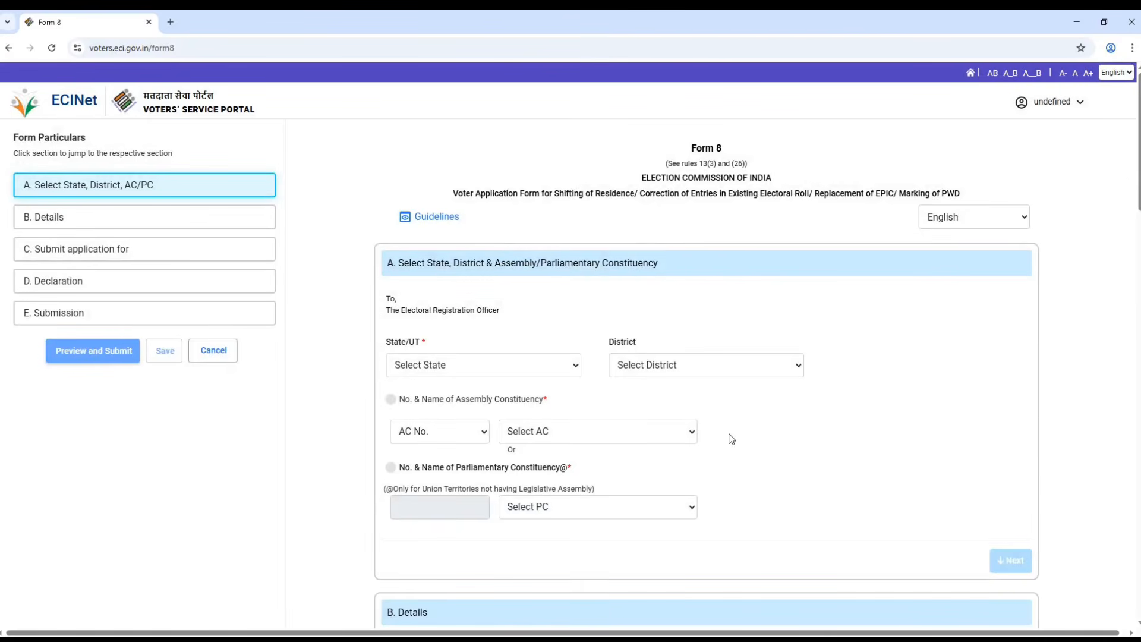
{"action": "scroll", "coordinate": [734, 439], "scroll_direction": "down", "scroll_amount": 4}
{"action": "scroll", "coordinate": [734, 437], "scroll_direction": "down", "scroll_amount": 15}
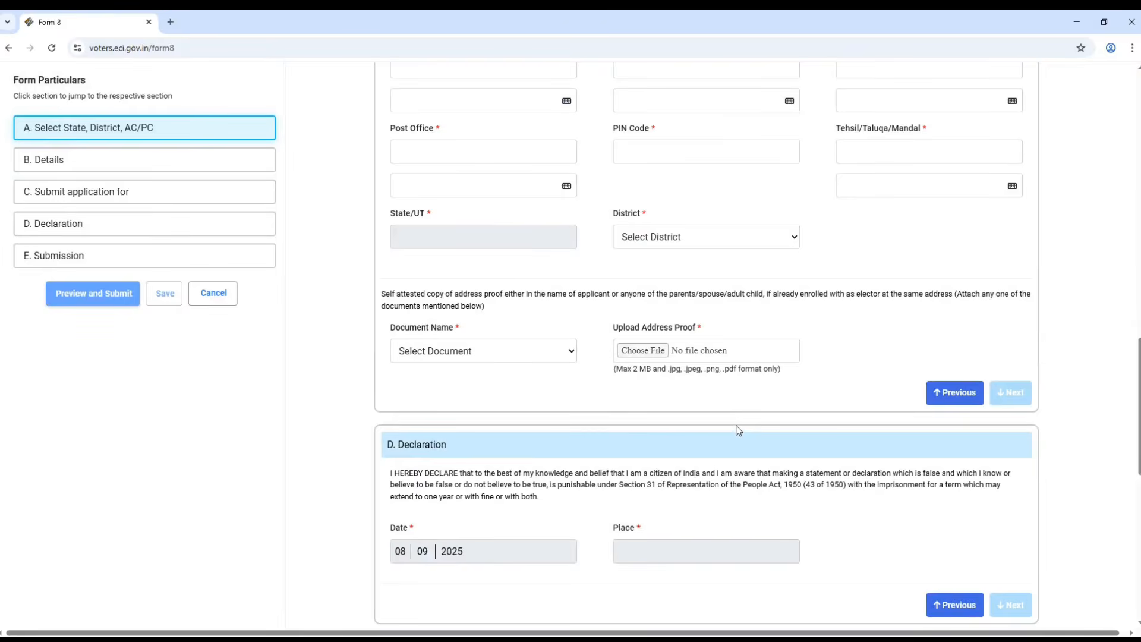
{"action": "scroll", "coordinate": [738, 431], "scroll_direction": "up", "scroll_amount": 12}
{"action": "scroll", "coordinate": [741, 422], "scroll_direction": "up", "scroll_amount": 6}
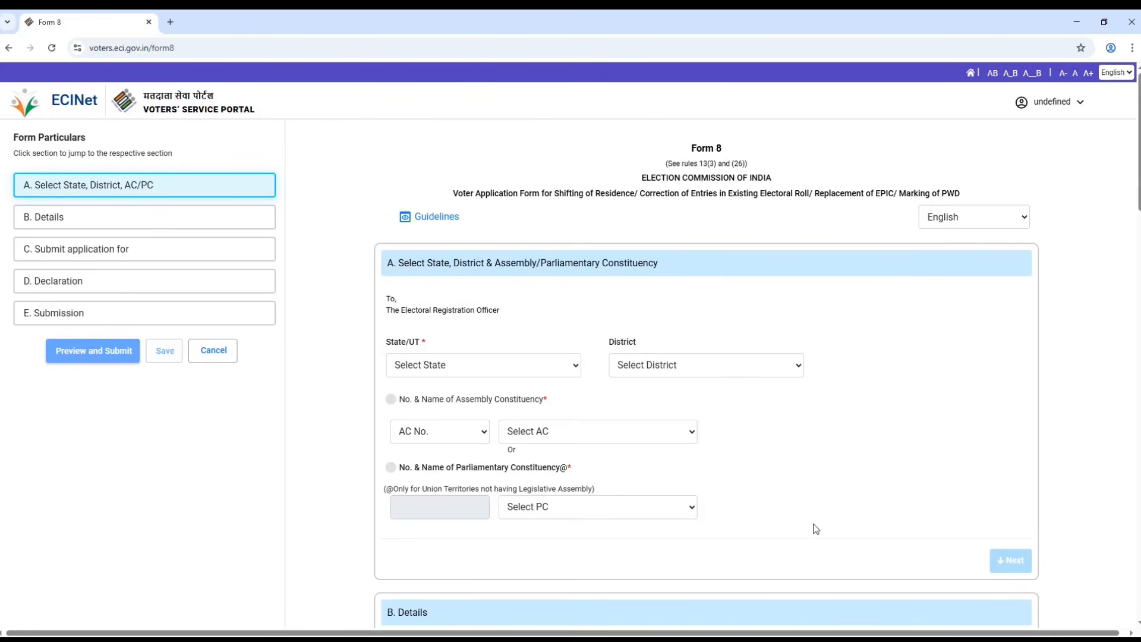
Step: Select West Bengal, the applicant's district and AC No. 7, then proceed to Details
{"action": "left_click", "coordinate": [404, 364]}
{"action": "scroll", "coordinate": [471, 273], "scroll_direction": "down", "scroll_amount": 5}
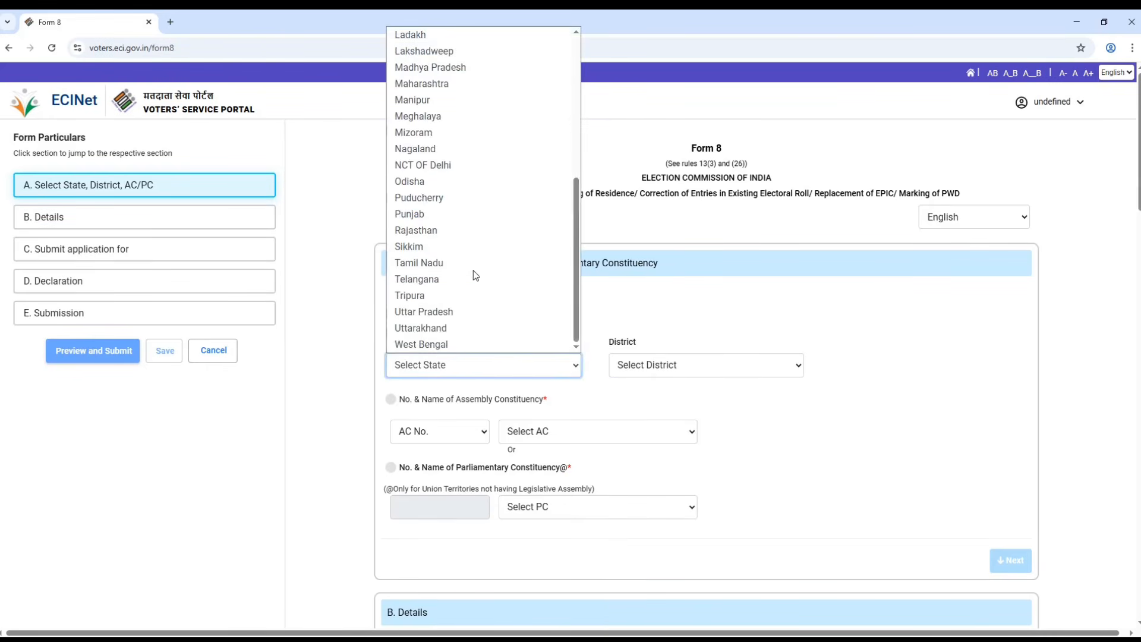
{"action": "left_click", "coordinate": [449, 346]}
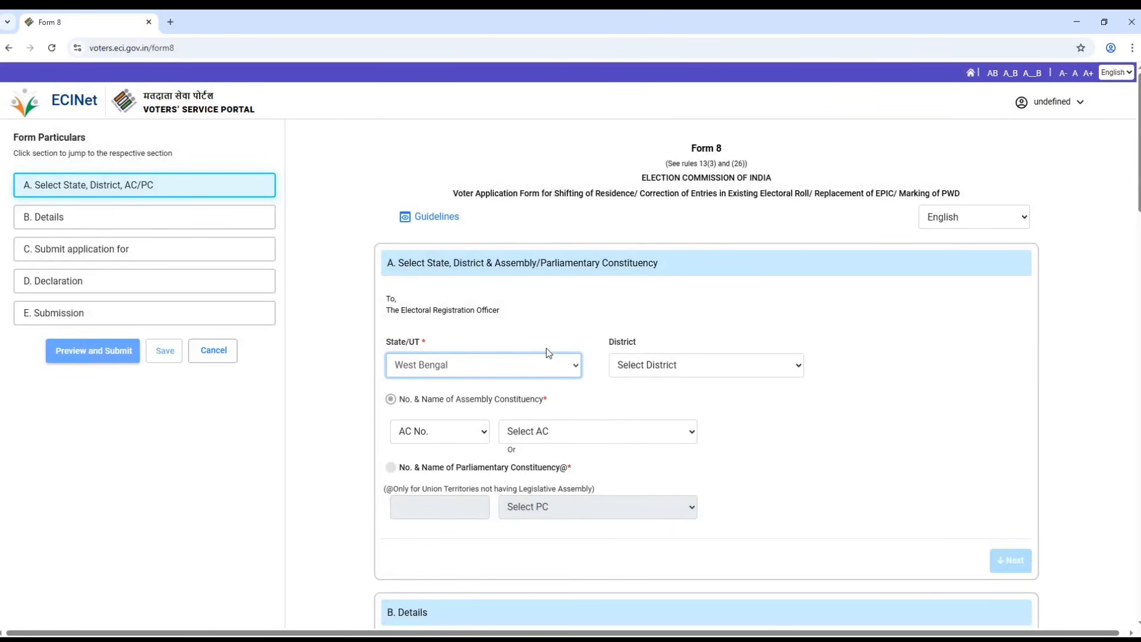
{"action": "left_click", "coordinate": [634, 366]}
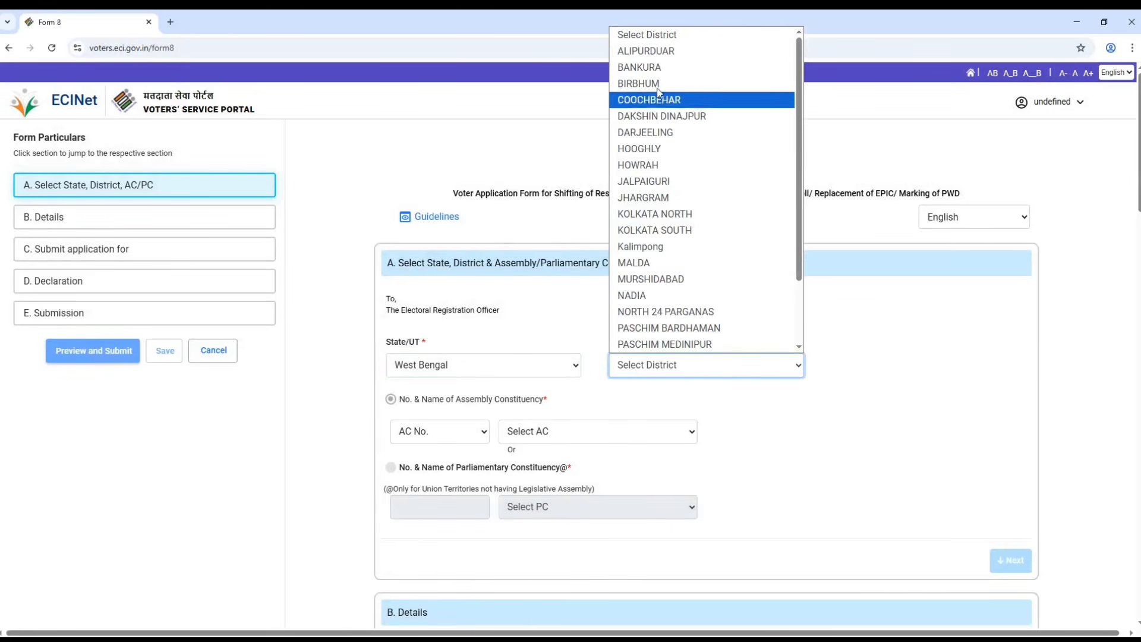
{"action": "scroll", "coordinate": [658, 89], "scroll_direction": "down", "scroll_amount": 2}
{"action": "scroll", "coordinate": [686, 212], "scroll_direction": "up", "scroll_amount": 2}
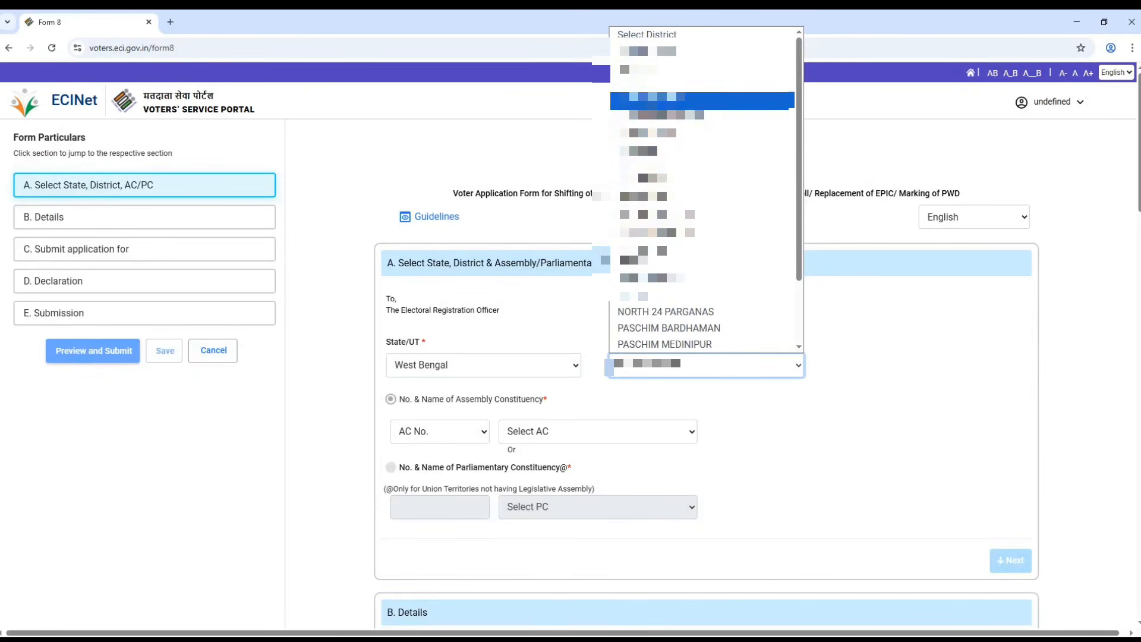
{"action": "left_click", "coordinate": [701, 101]}
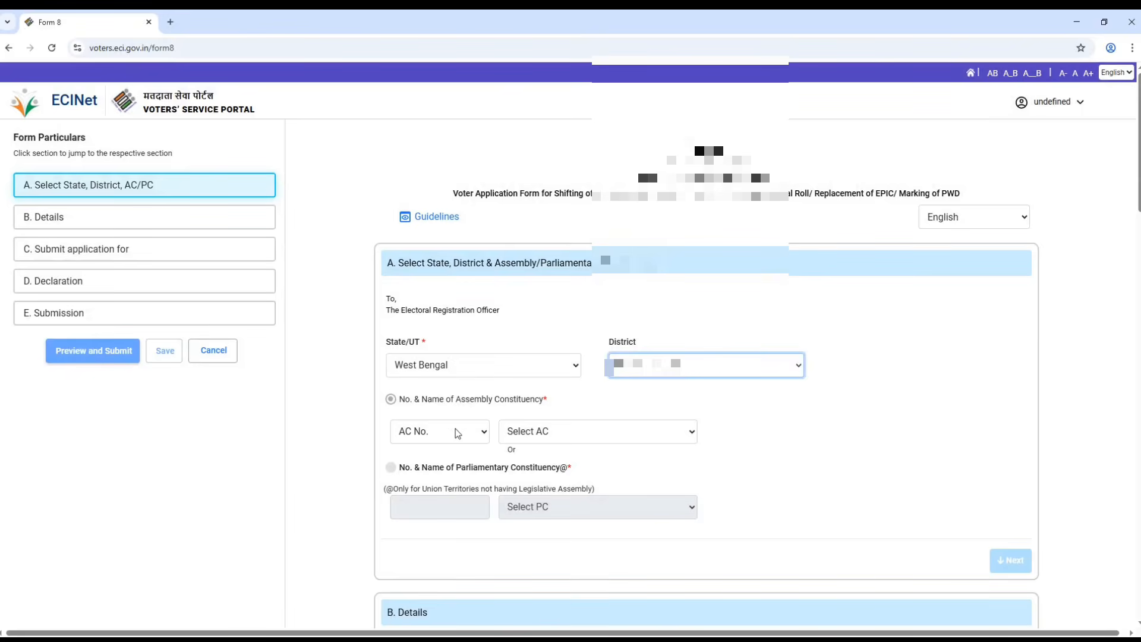
{"action": "left_click", "coordinate": [474, 435]}
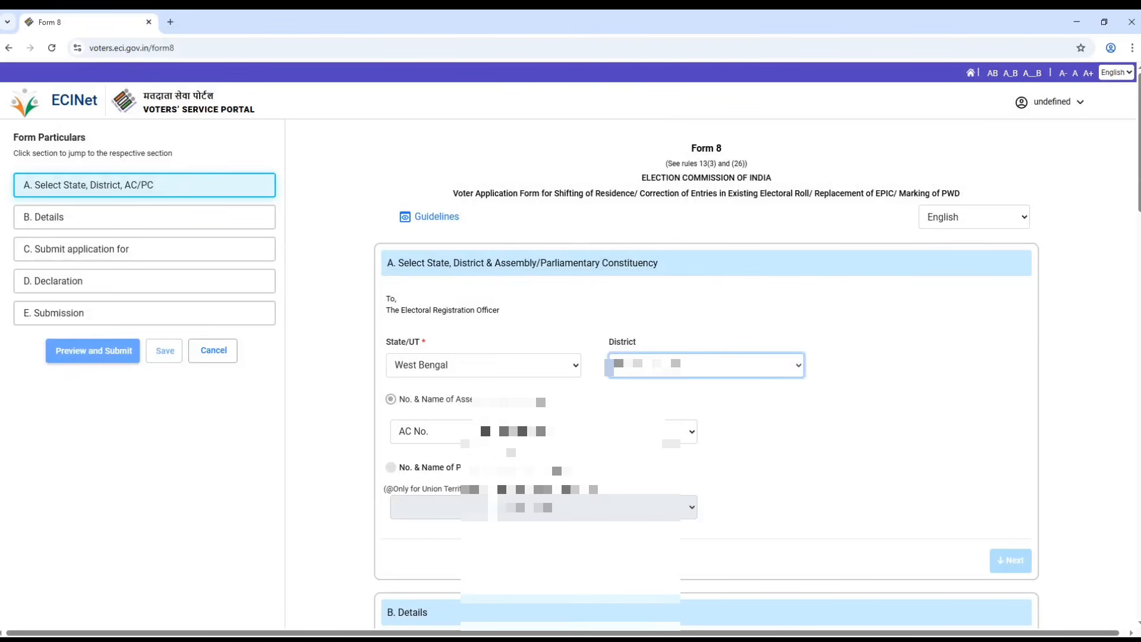
{"action": "left_click", "coordinate": [553, 431]}
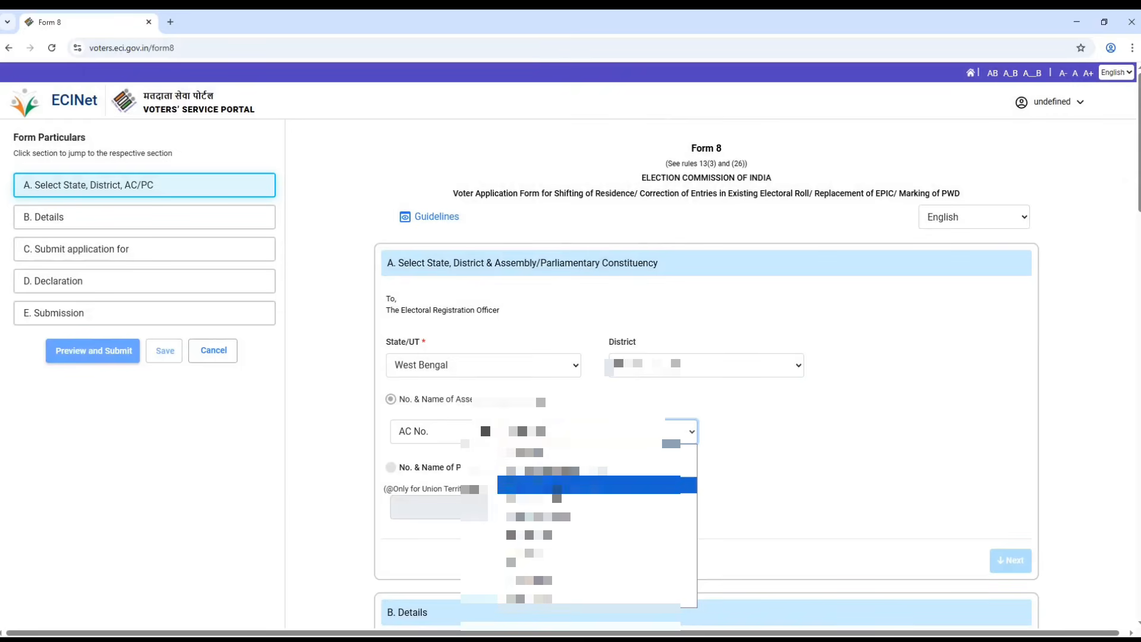
{"action": "left_click", "coordinate": [543, 503]}
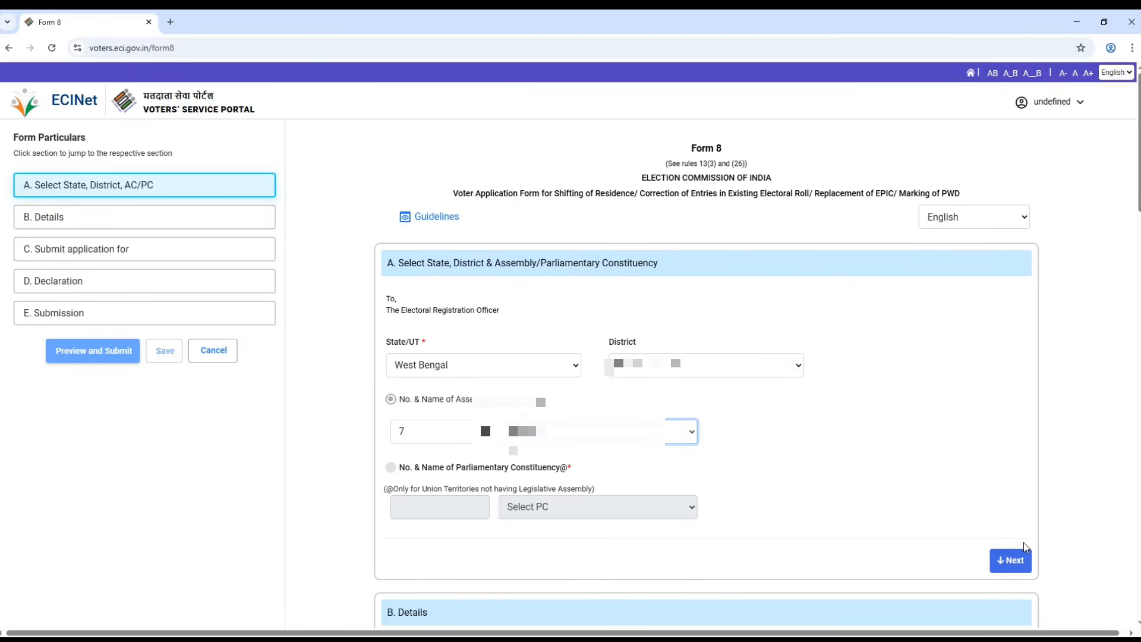
{"action": "left_click", "coordinate": [1013, 560]}
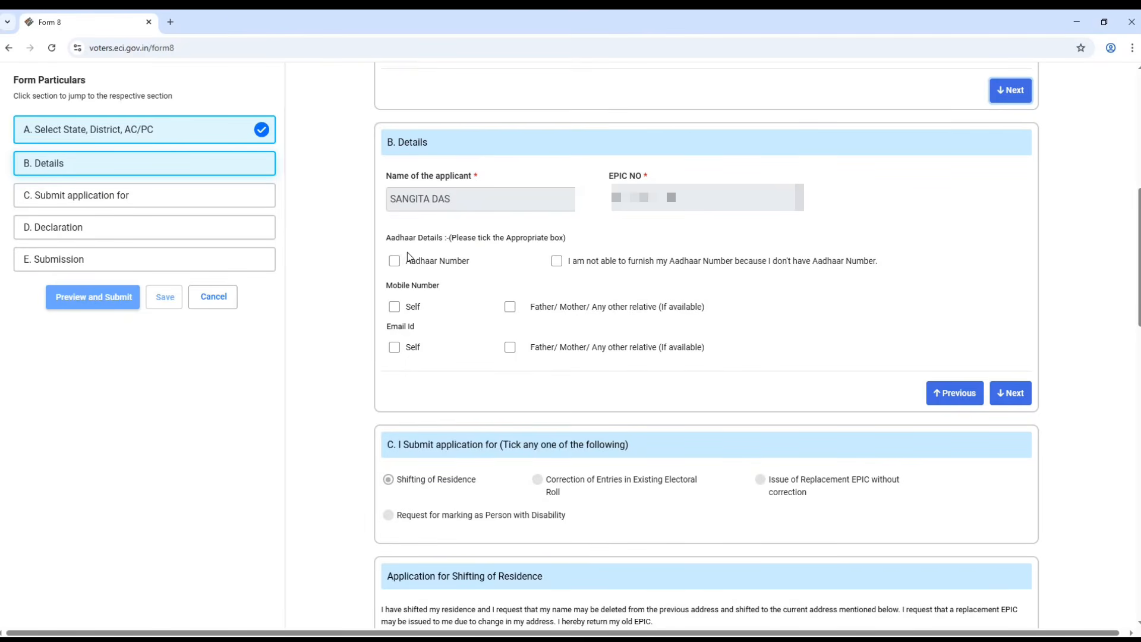
Step: Tick the Aadhaar Number option and paste the applicant's Aadhaar number into its field
{"action": "left_click", "coordinate": [396, 262]}
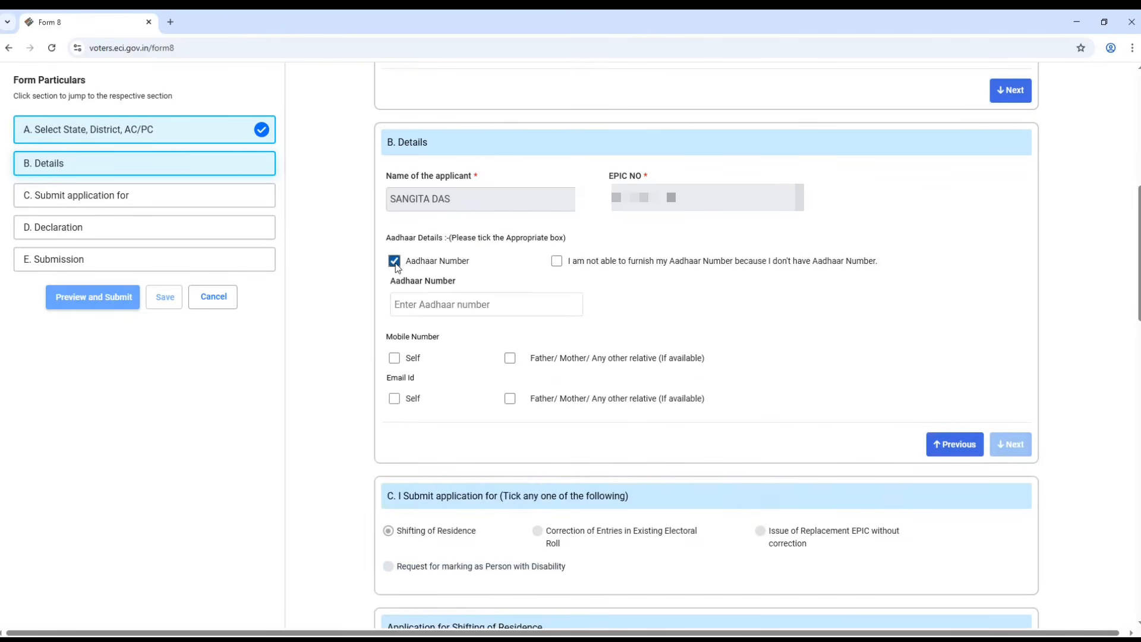
{"action": "left_click", "coordinate": [433, 308]}
{"action": "key", "text": "ctrl+v"}
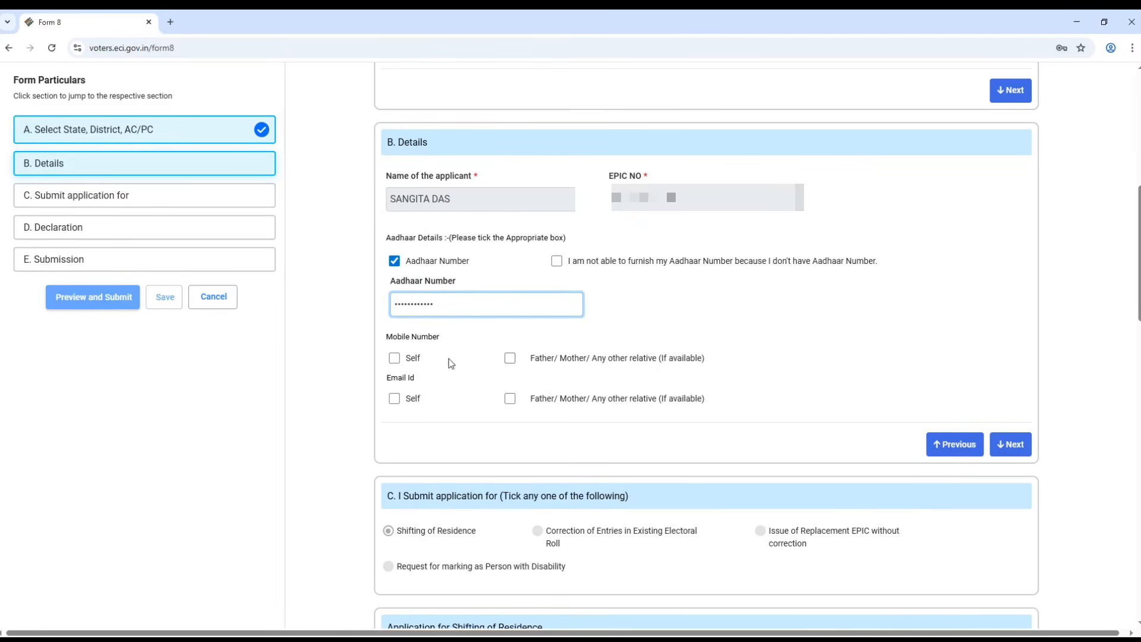
Step: Set Self for mobile number, entering the applicant's number, and Self for the prefilled e-mail, then continue
{"action": "left_click", "coordinate": [395, 359]}
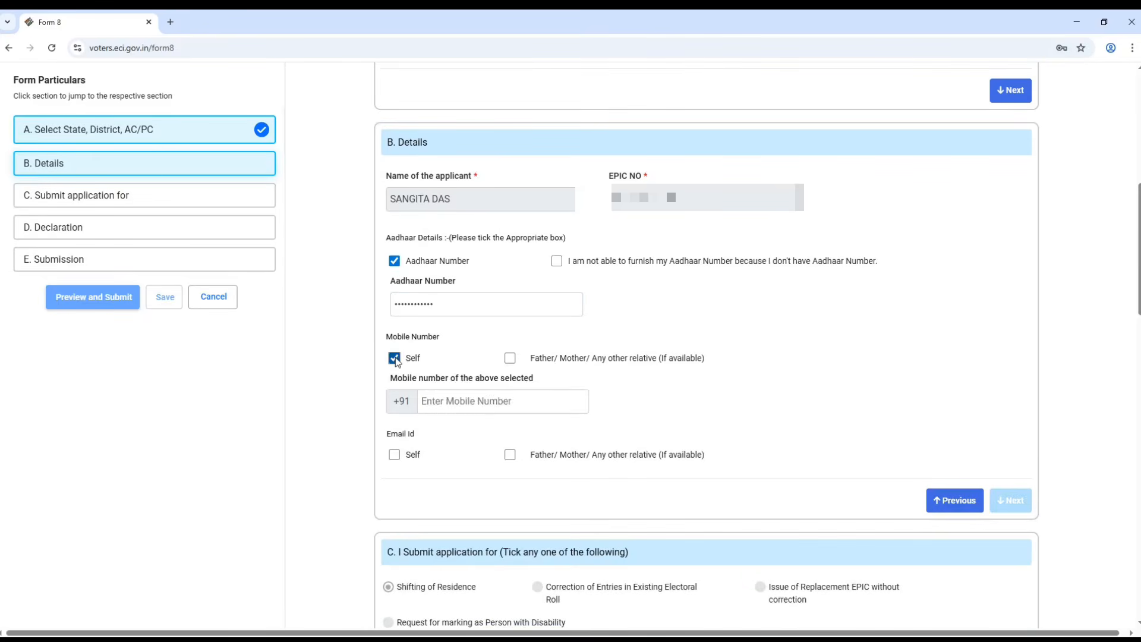
{"action": "left_click", "coordinate": [463, 401]}
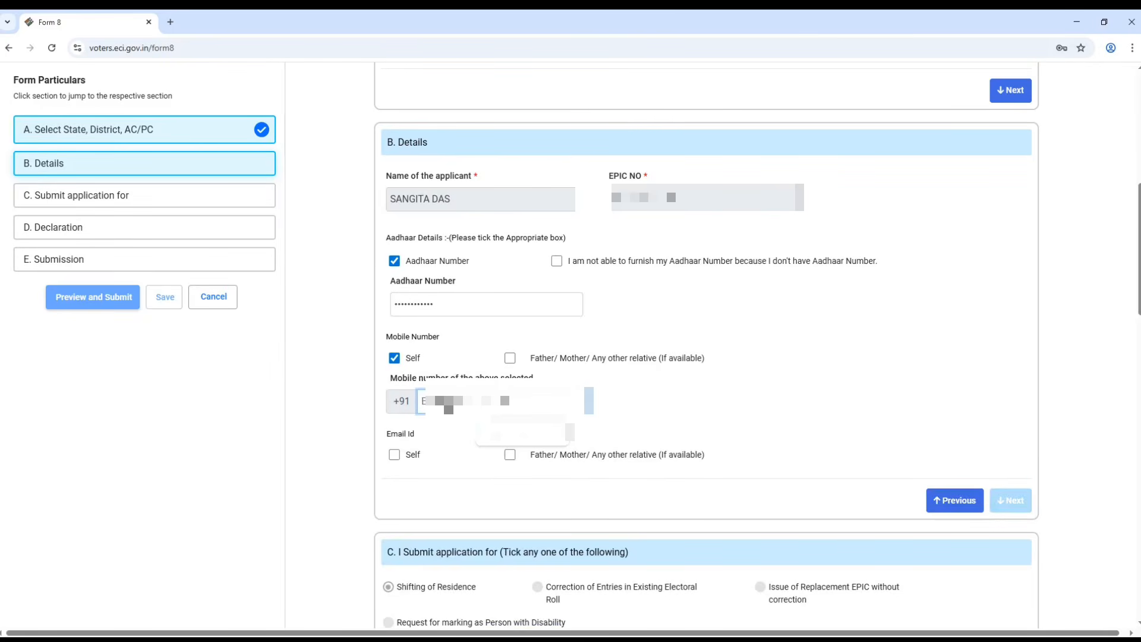
{"action": "type", "text": "9"}
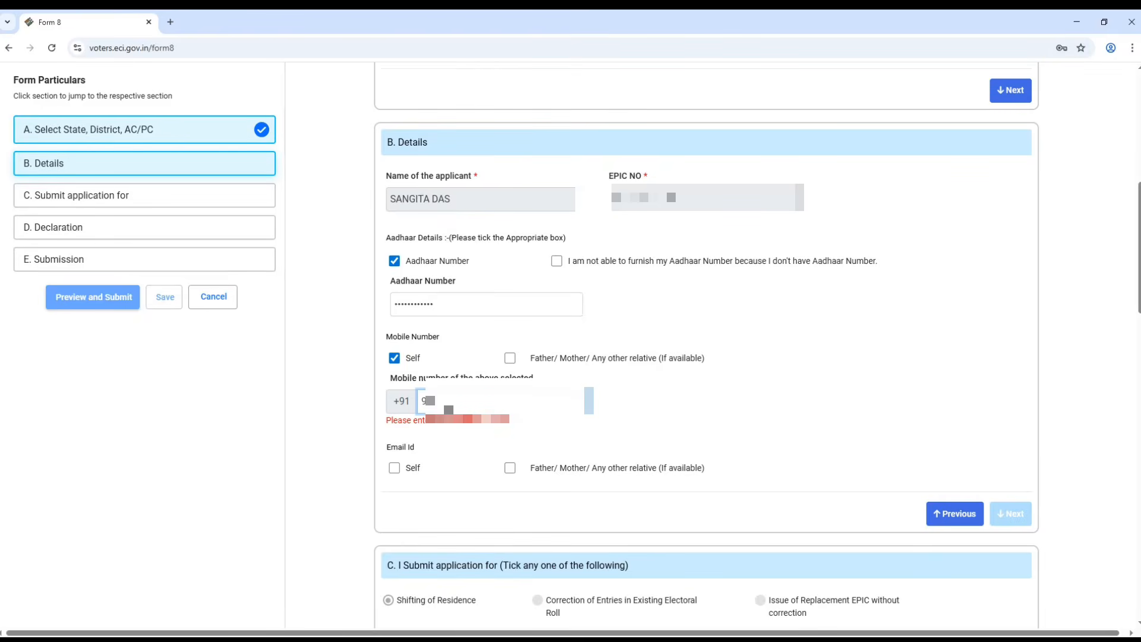
{"action": "type", "text": "•••"}
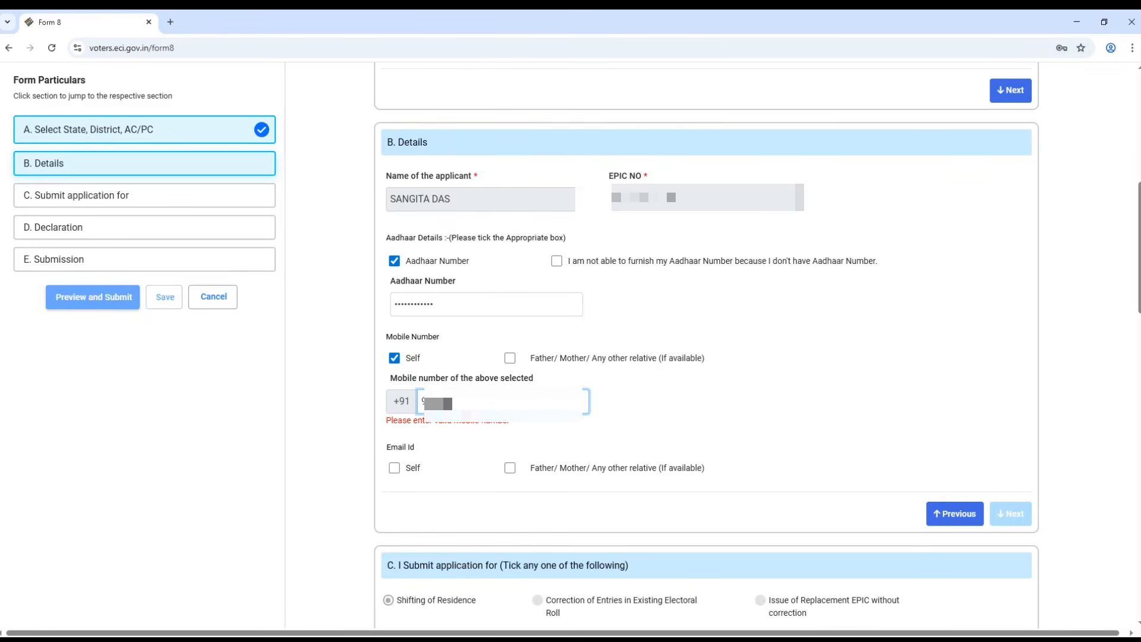
{"action": "type", "text": "••••"}
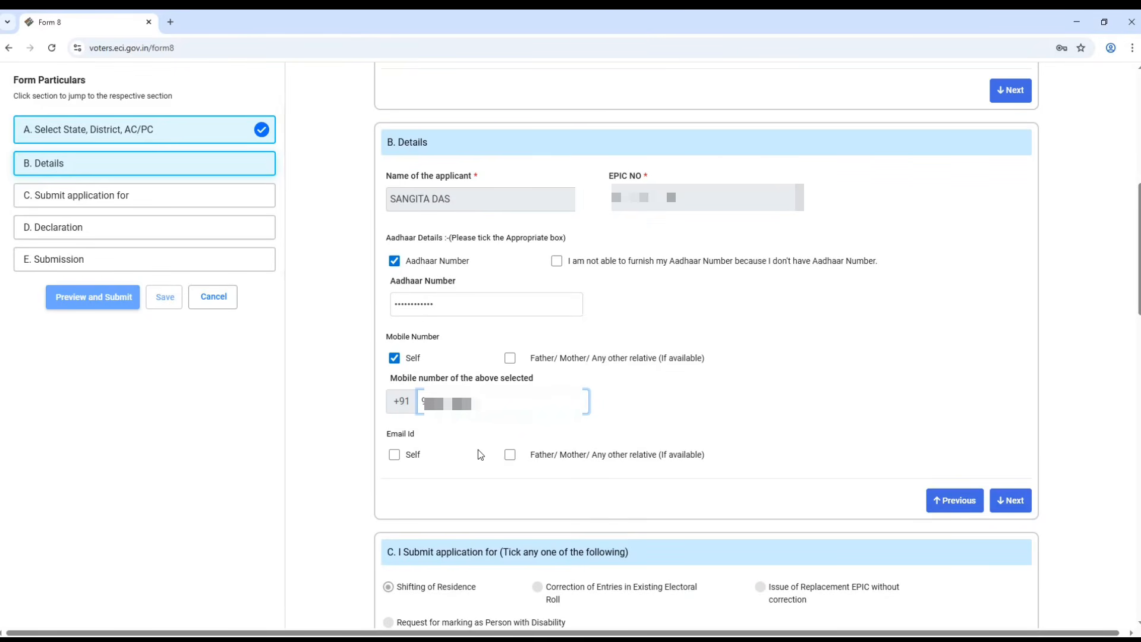
{"action": "left_click", "coordinate": [395, 455]}
{"action": "left_click", "coordinate": [439, 493]}
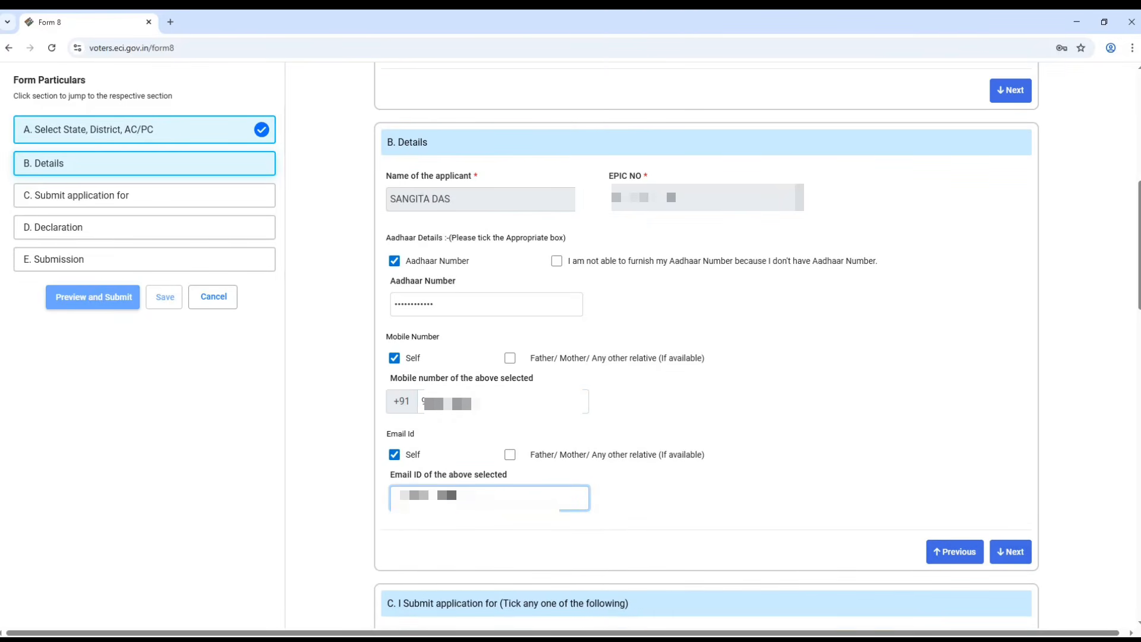
{"action": "left_click", "coordinate": [637, 526]}
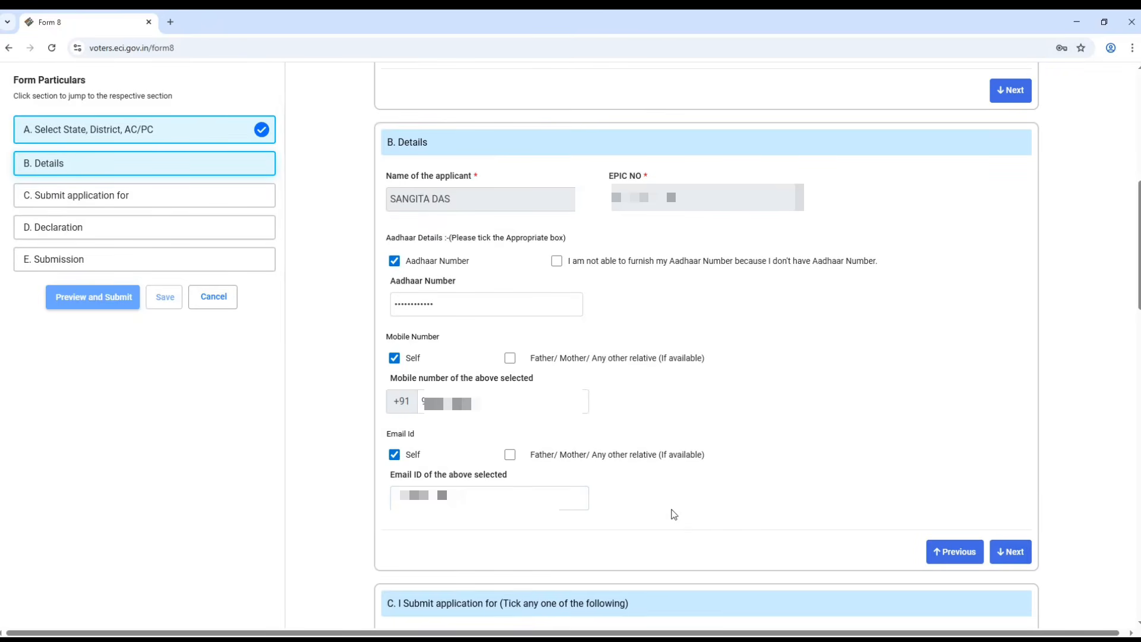
{"action": "left_click", "coordinate": [1021, 556]}
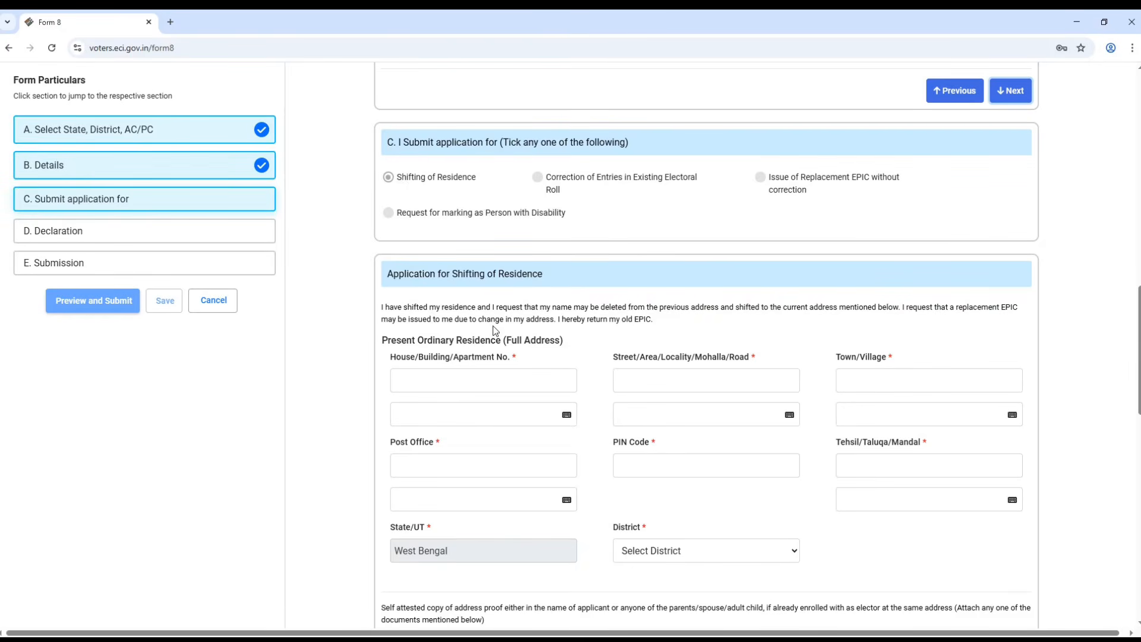
{"action": "scroll", "coordinate": [531, 309], "scroll_direction": "down", "scroll_amount": 1}
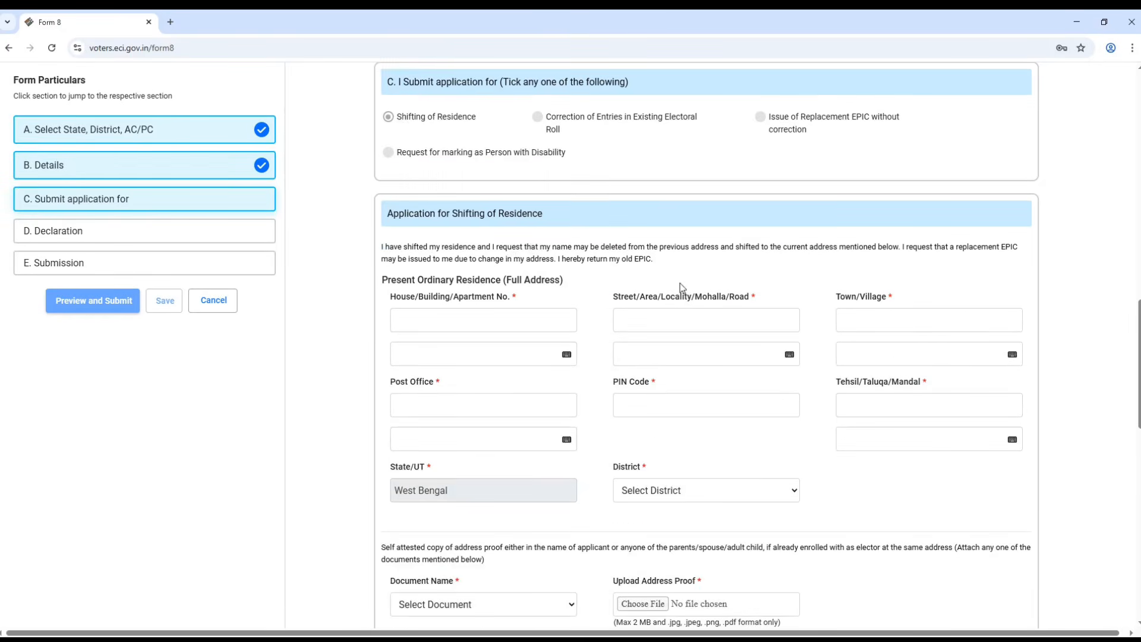
{"action": "scroll", "coordinate": [647, 378], "scroll_direction": "down", "scroll_amount": 1}
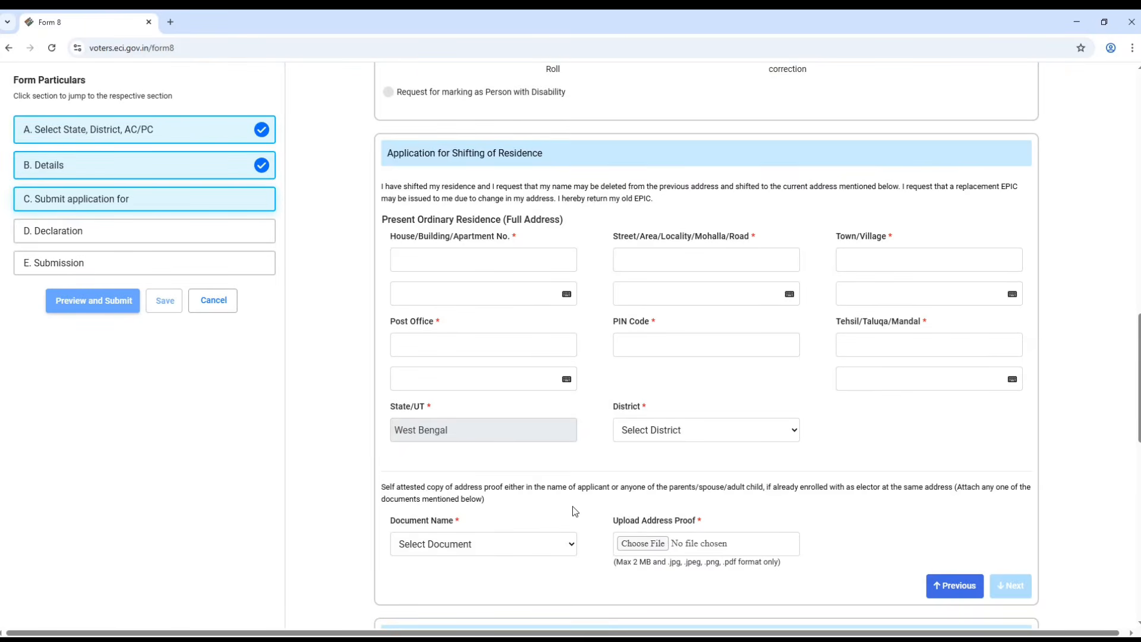
Step: Pick Any Other Document from the address-proof Document Name list and focus its name field
{"action": "left_click", "coordinate": [560, 545]}
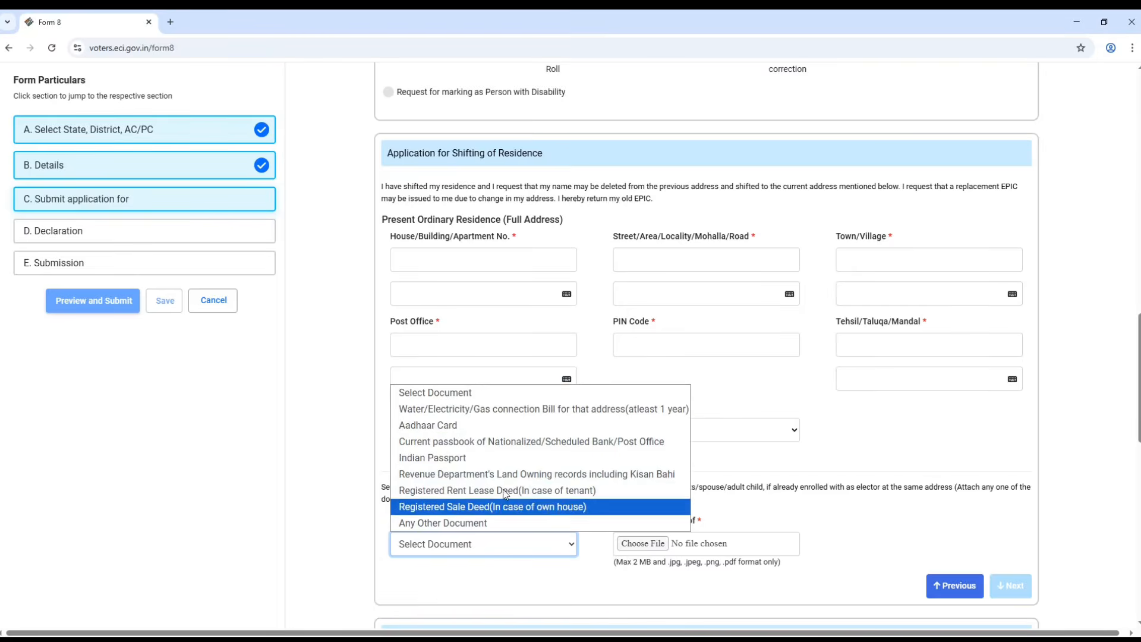
{"action": "left_click", "coordinate": [473, 525]}
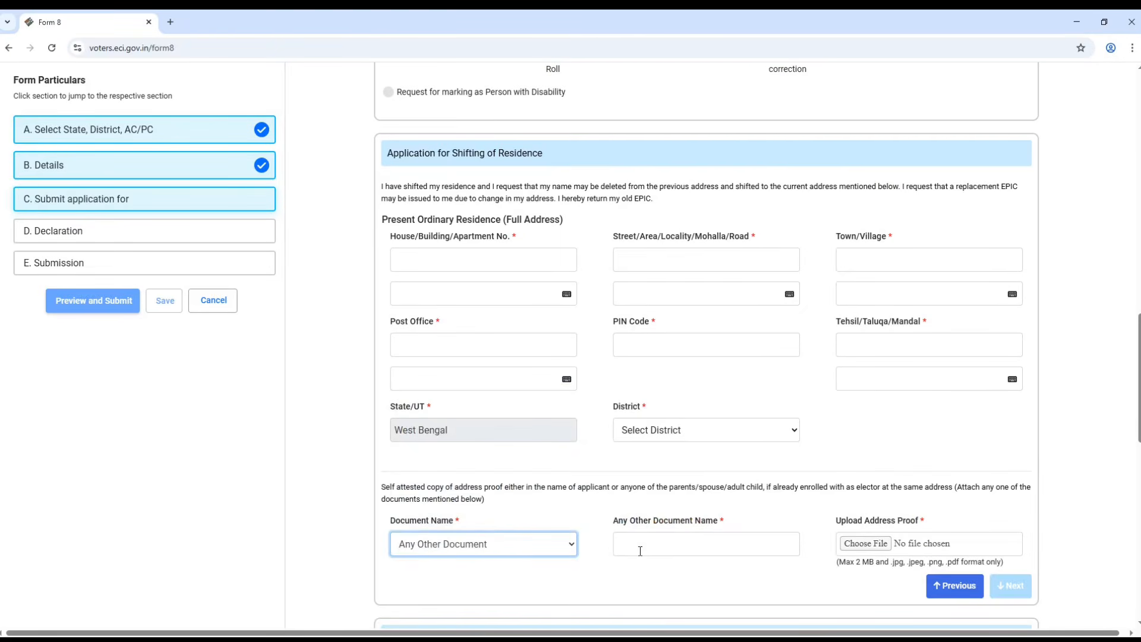
{"action": "left_click", "coordinate": [657, 544]}
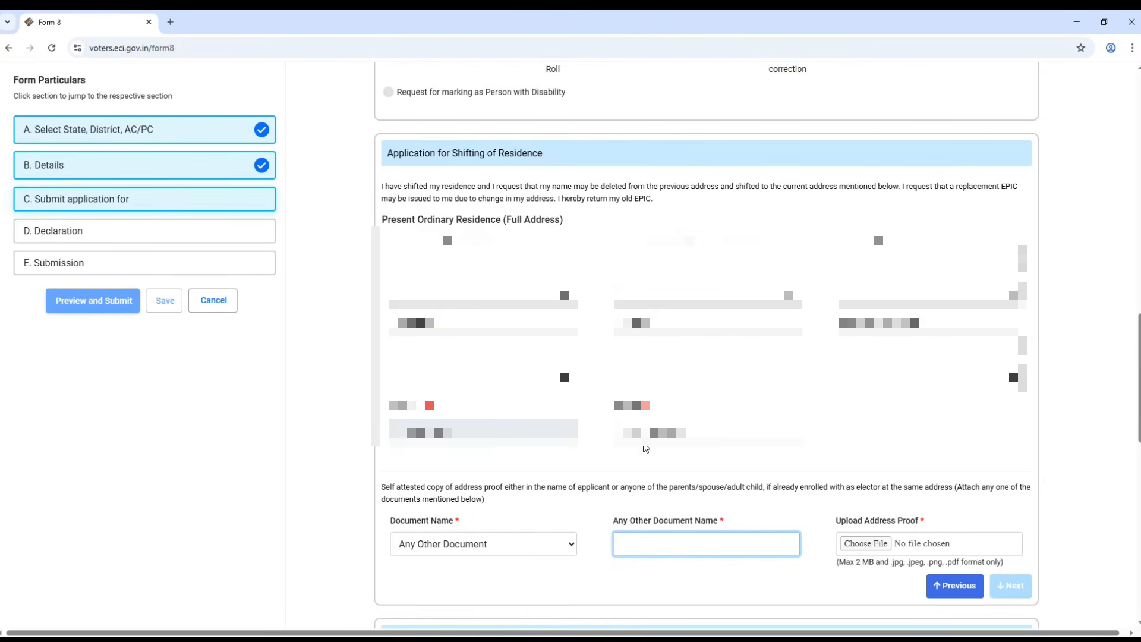
Step: Enter 'Marriage Certificate' as the document name and upload vot.pdf as the proof file
{"action": "type", "text": "Marriage Certif"}
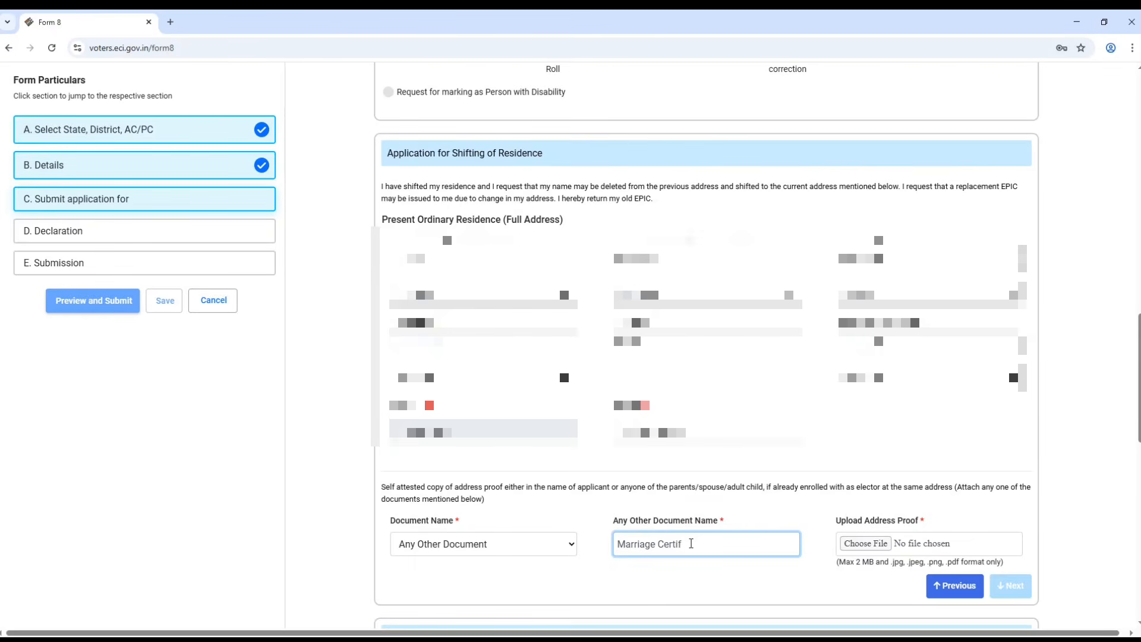
{"action": "type", "text": "icate"}
{"action": "left_click", "coordinate": [733, 589]}
{"action": "left_click", "coordinate": [866, 543]}
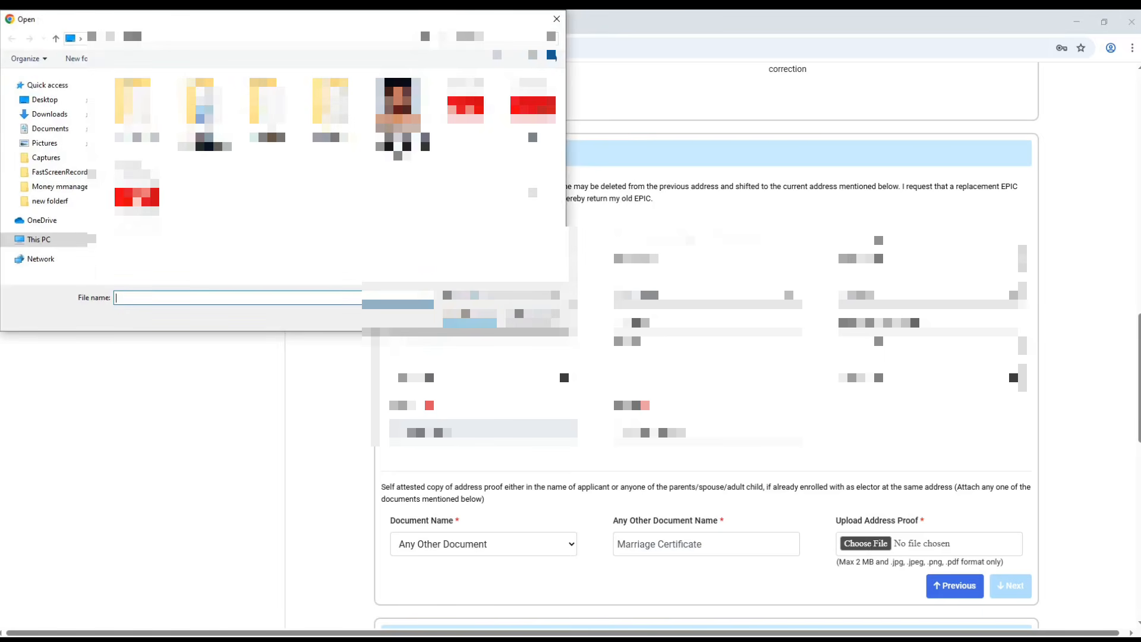
{"action": "left_click", "coordinate": [534, 102]}
{"action": "key", "text": "Return"}
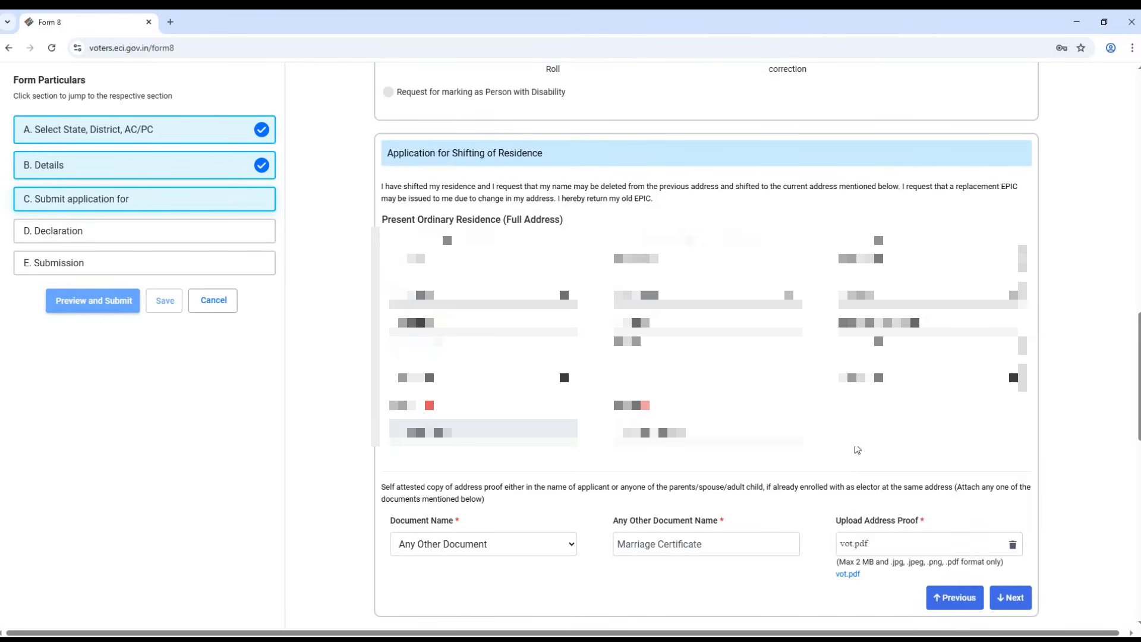
Step: Advance to D. Declaration and enter the place of declaration beside the 08/09/2025 date
{"action": "left_click", "coordinate": [1009, 600]}
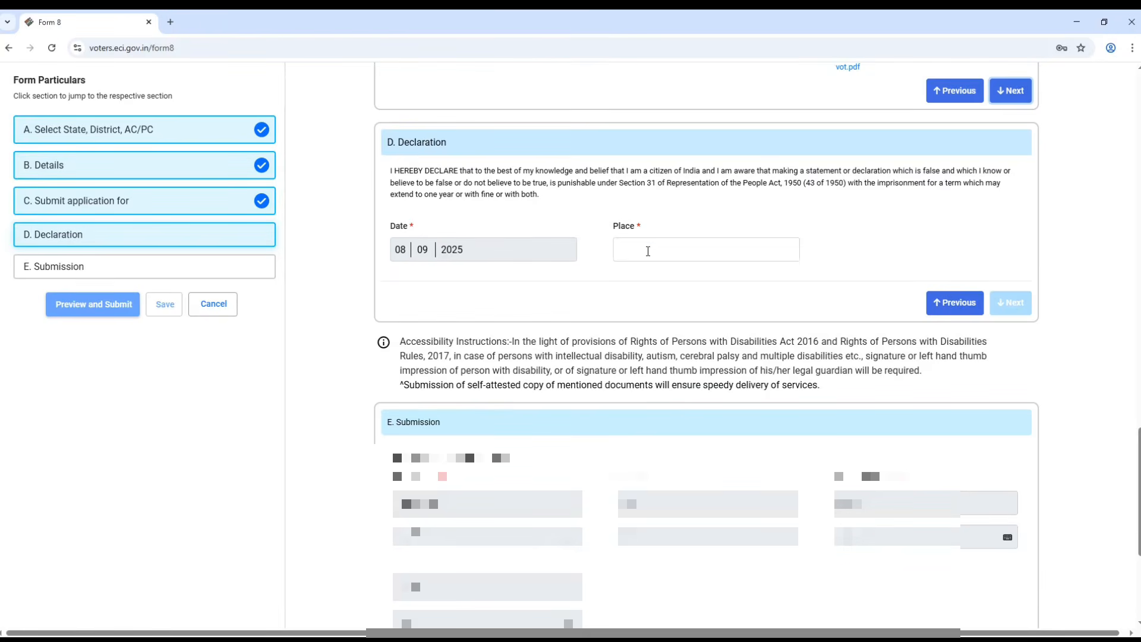
{"action": "left_click", "coordinate": [648, 251]}
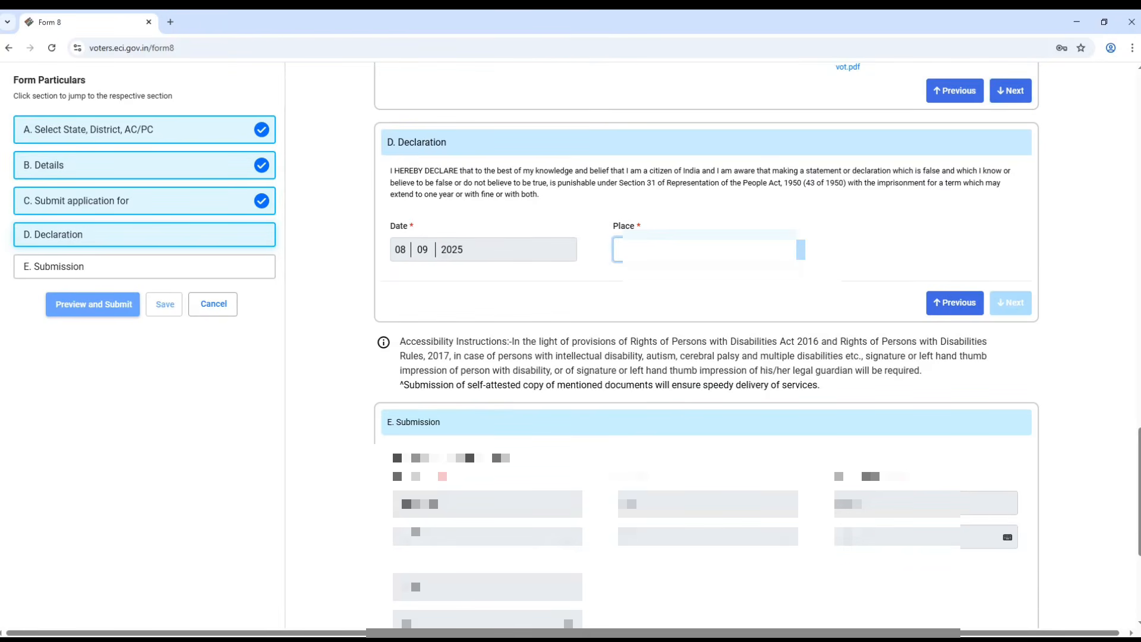
{"action": "type", "text": "K"}
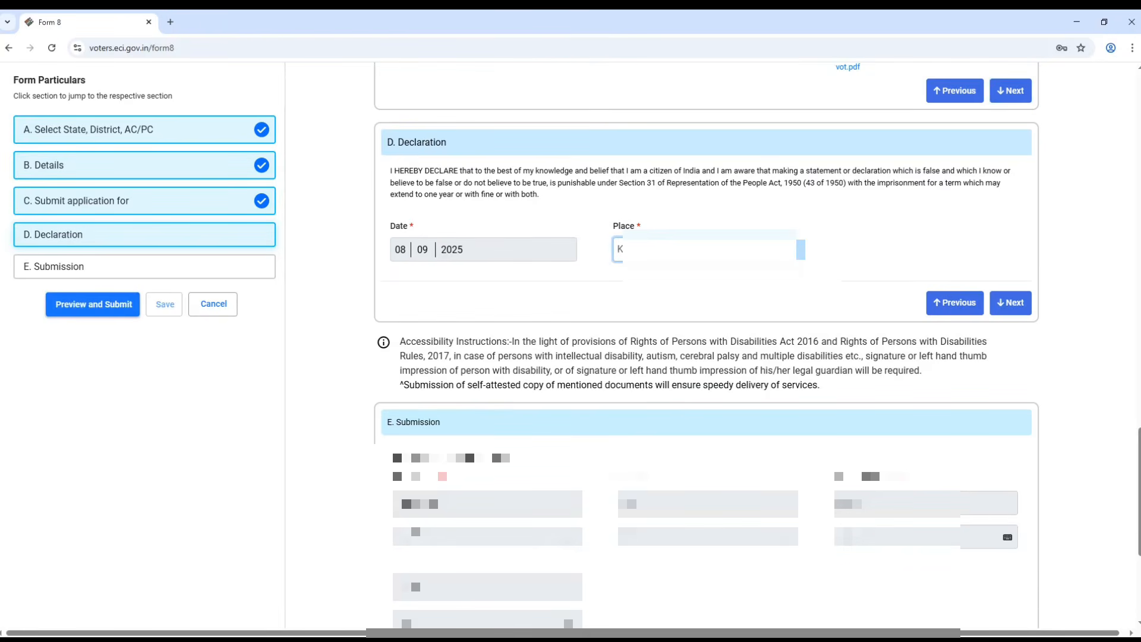
{"action": "type", "text": "••••••"}
{"action": "left_click", "coordinate": [682, 275]}
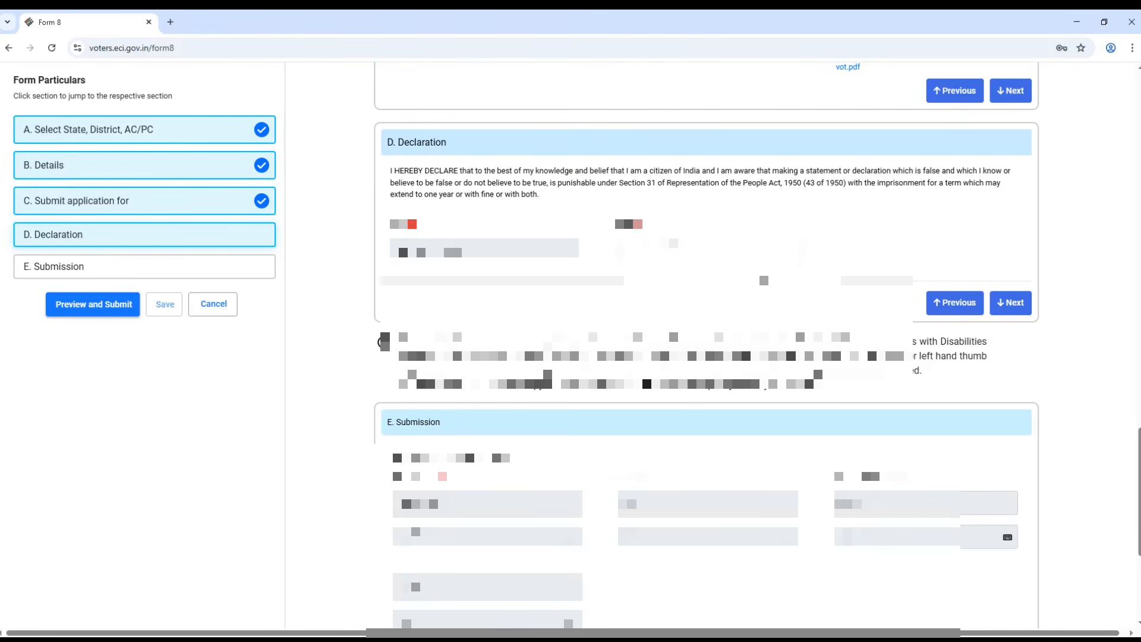
Step: Go to E. Submission, enter the captcha, and re-enter the refreshed captcha after rejection
{"action": "left_click", "coordinate": [1010, 305]}
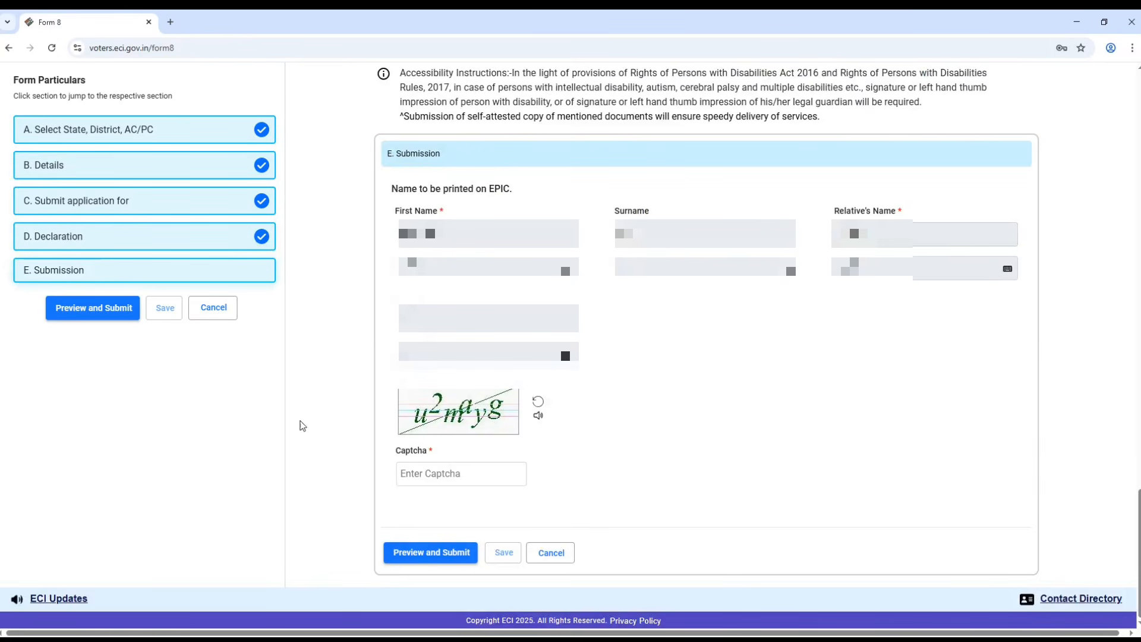
{"action": "left_click", "coordinate": [441, 473]}
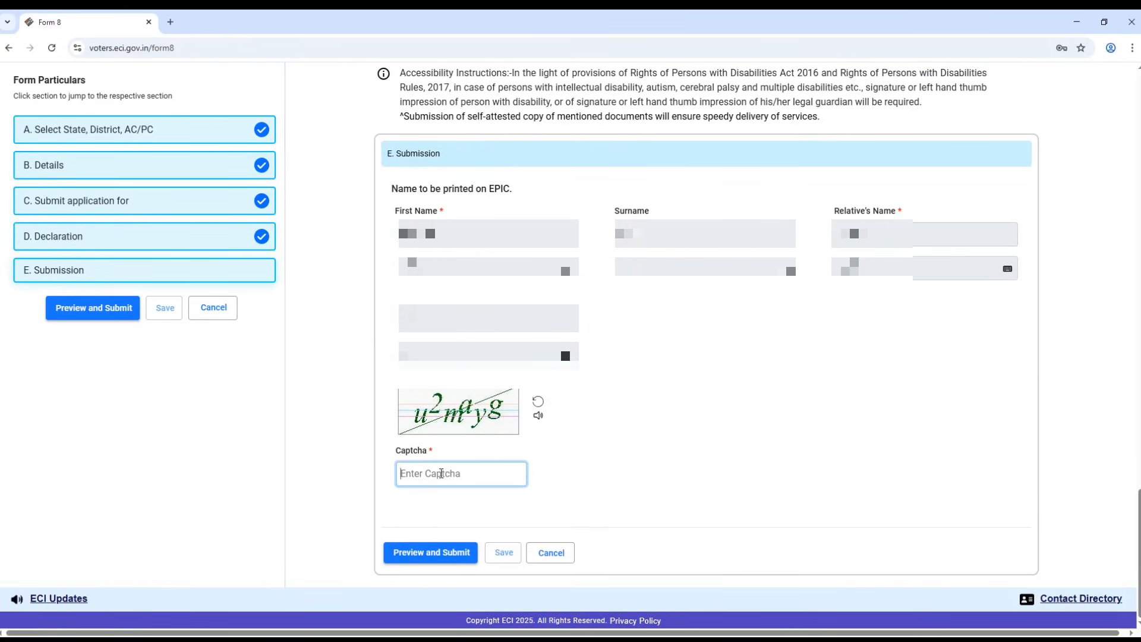
{"action": "type", "text": "u2mayg"}
{"action": "left_click", "coordinate": [435, 557]}
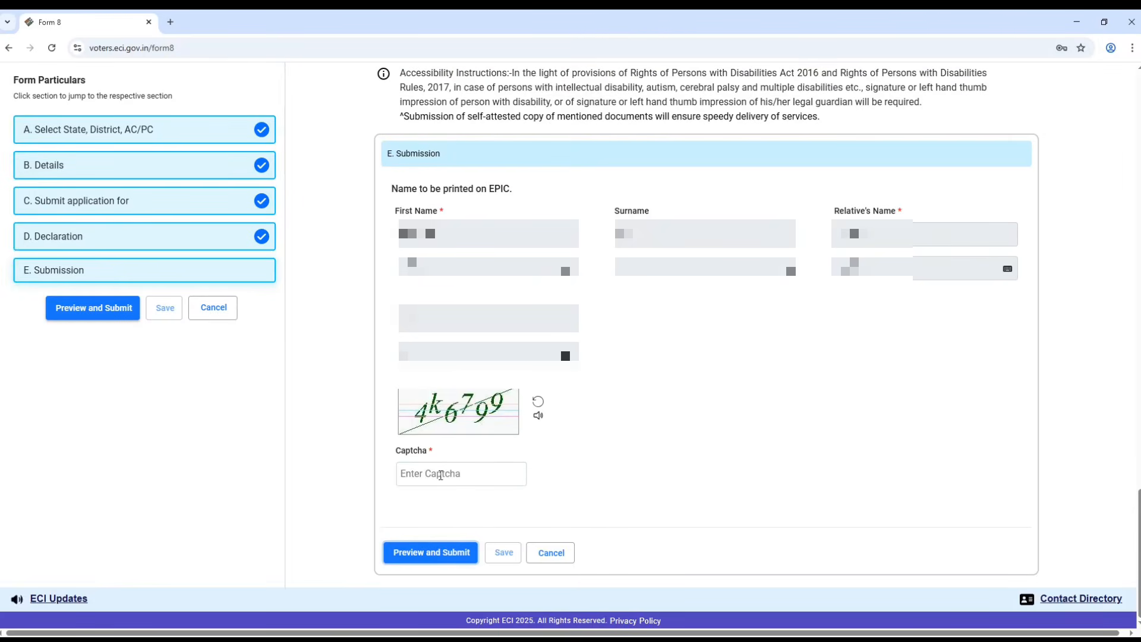
{"action": "left_click", "coordinate": [439, 475]}
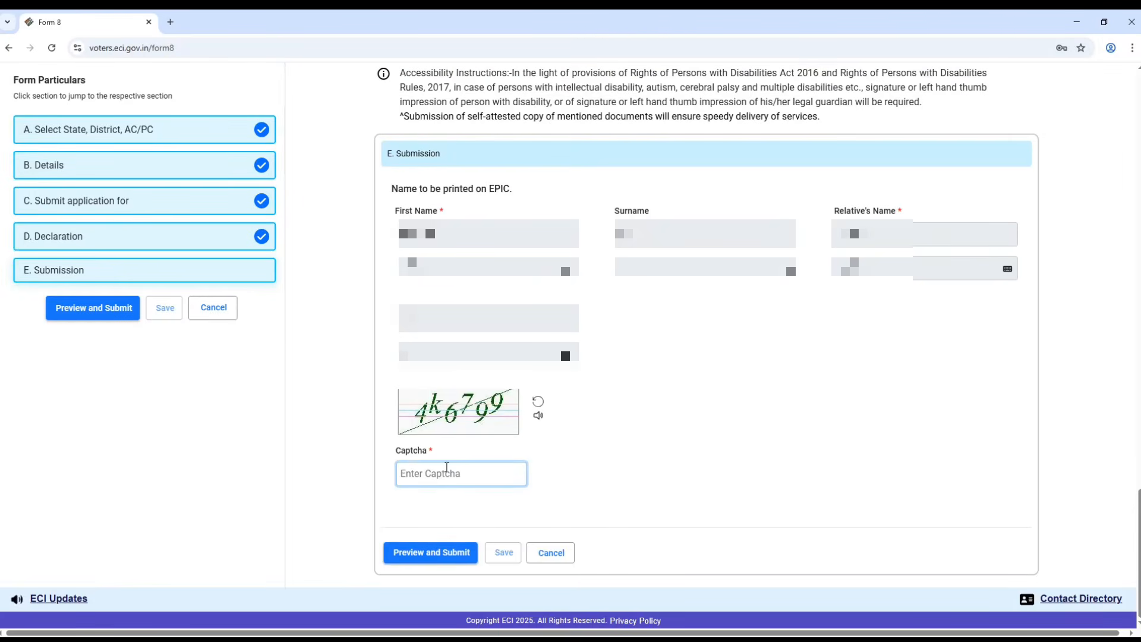
{"action": "type", "text": "4k6799"}
Step: Review the full Form 8 preview, then submit it and confirm with Yes
{"action": "left_click", "coordinate": [441, 552]}
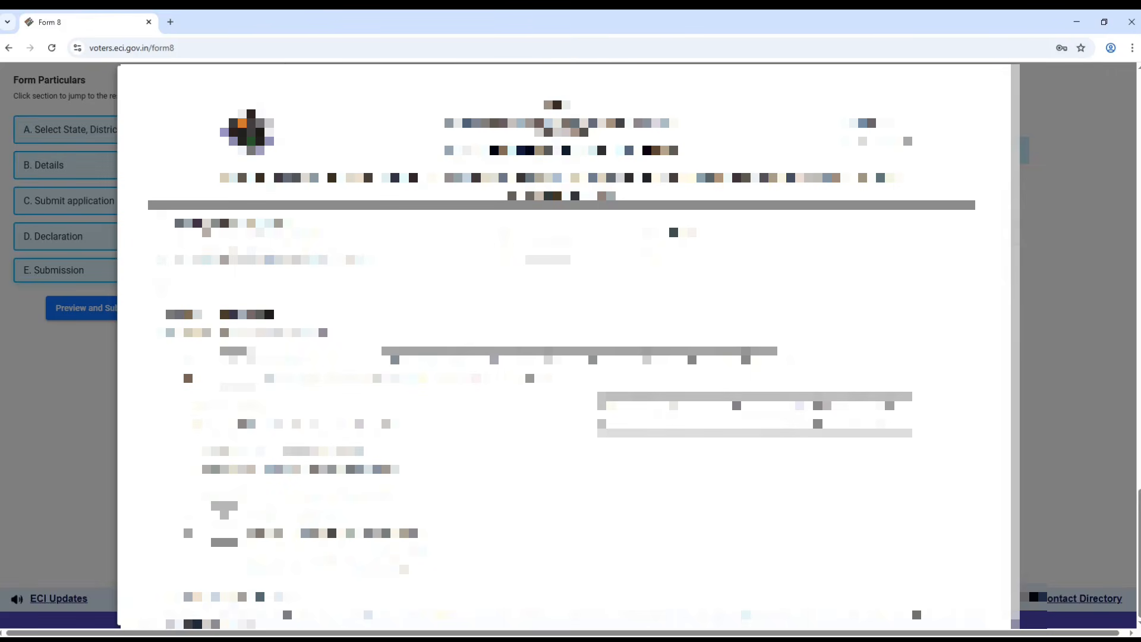
{"action": "scroll", "coordinate": [565, 344], "scroll_direction": "down", "scroll_amount": 1}
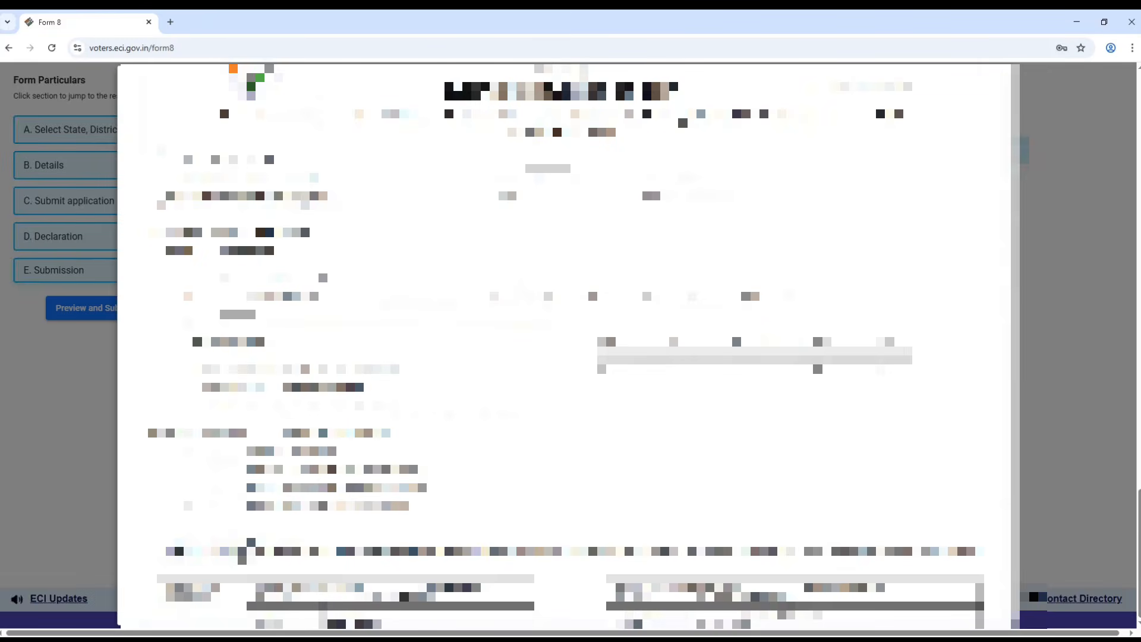
{"action": "scroll", "coordinate": [564, 345], "scroll_direction": "down", "scroll_amount": 1}
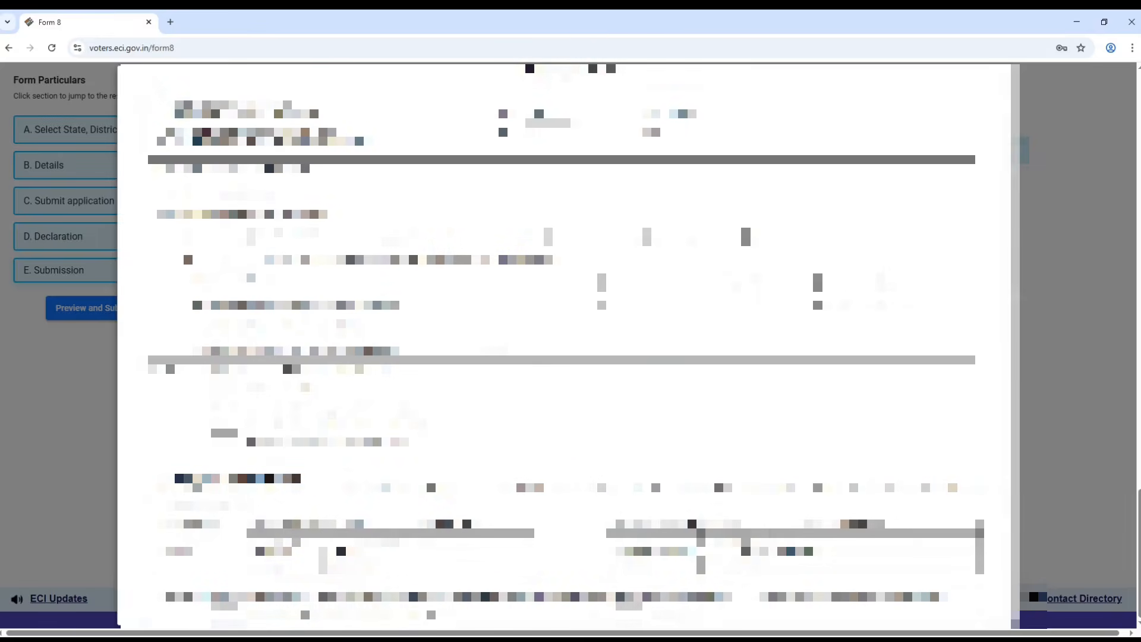
{"action": "scroll", "coordinate": [521, 287], "scroll_direction": "down", "scroll_amount": 5}
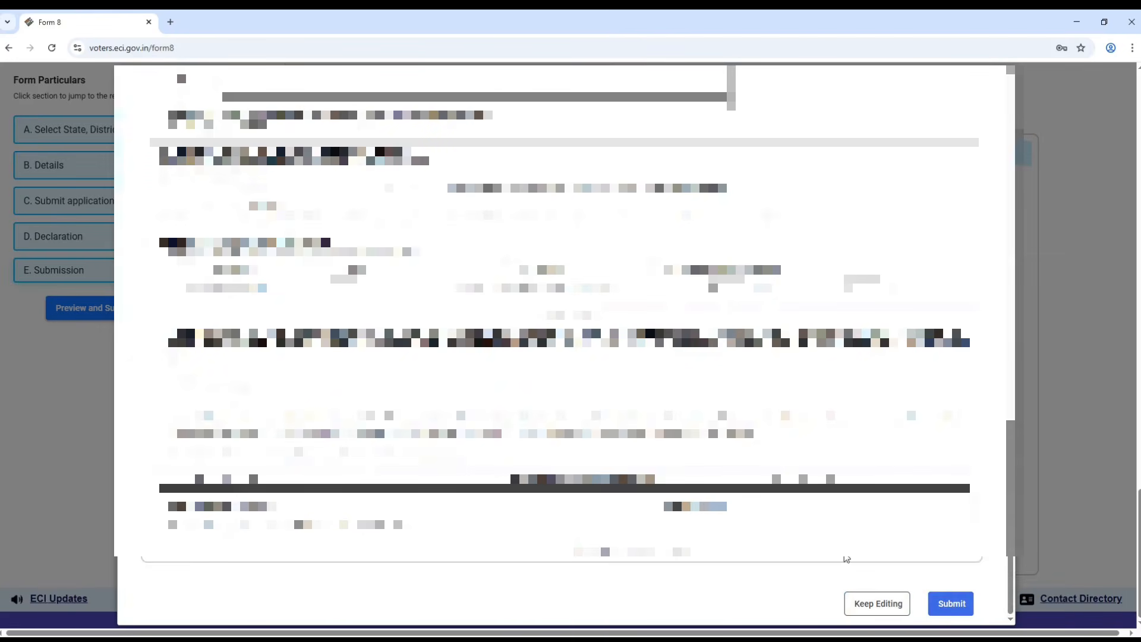
{"action": "left_click", "coordinate": [952, 605]}
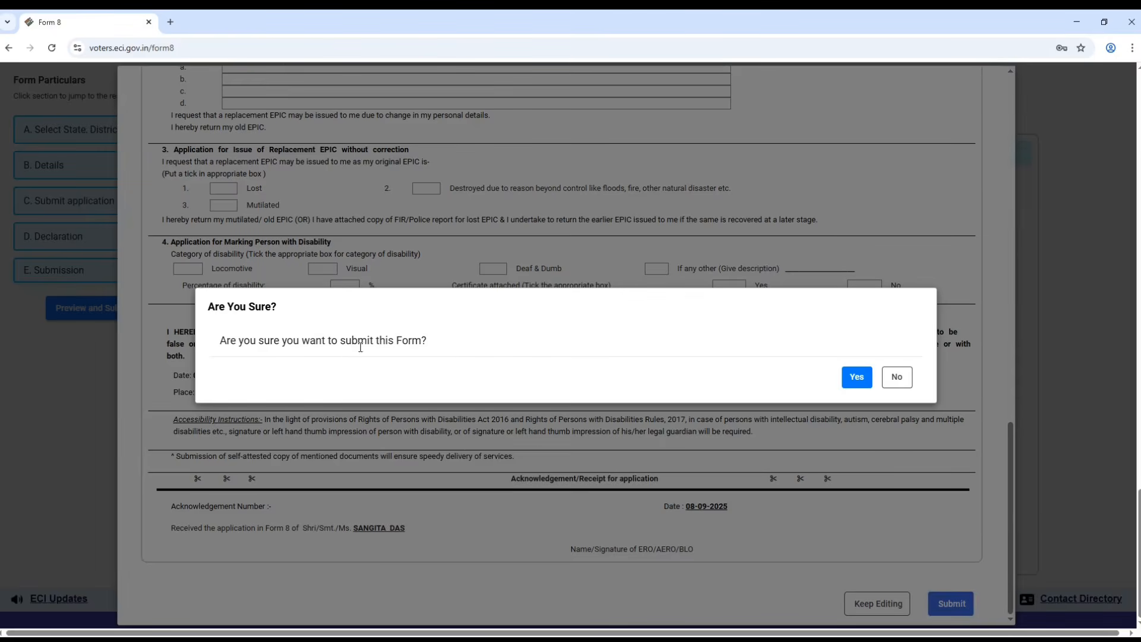
{"action": "left_click", "coordinate": [854, 384]}
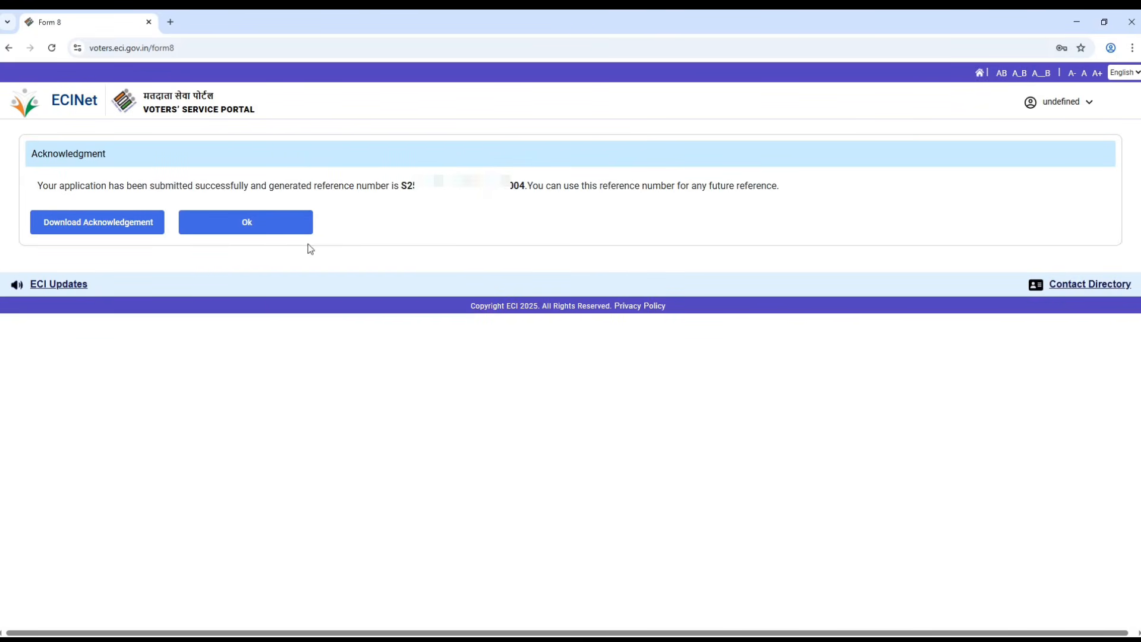
Step: Download the acknowledgement PDF and head to Track Application Status
{"action": "left_click", "coordinate": [125, 221]}
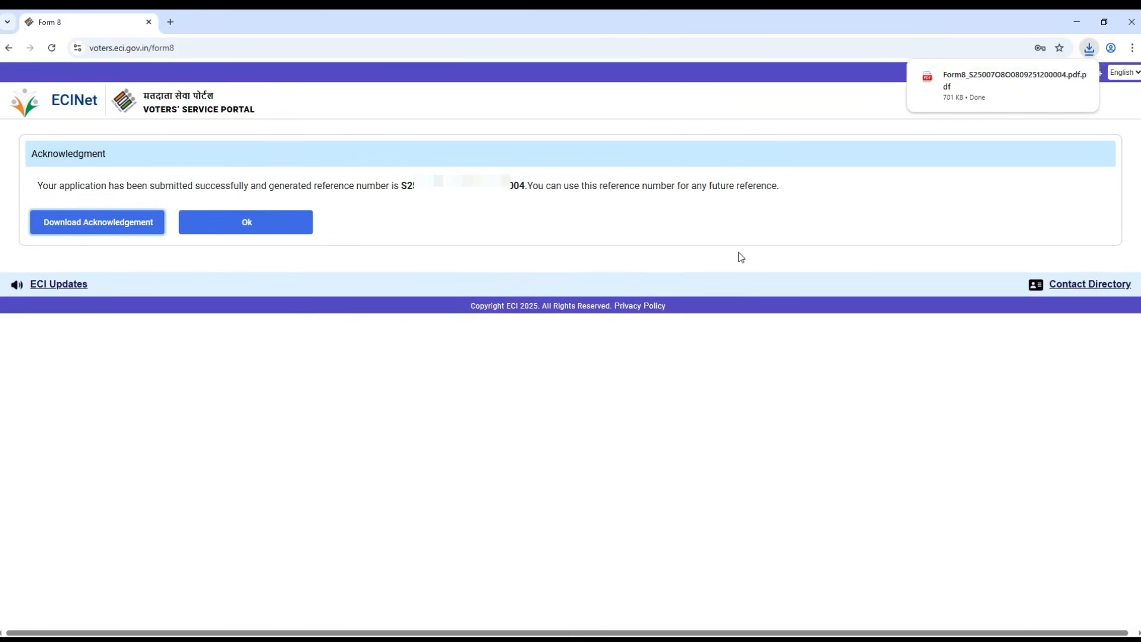
{"action": "mouse_move", "coordinate": [1003, 98]}
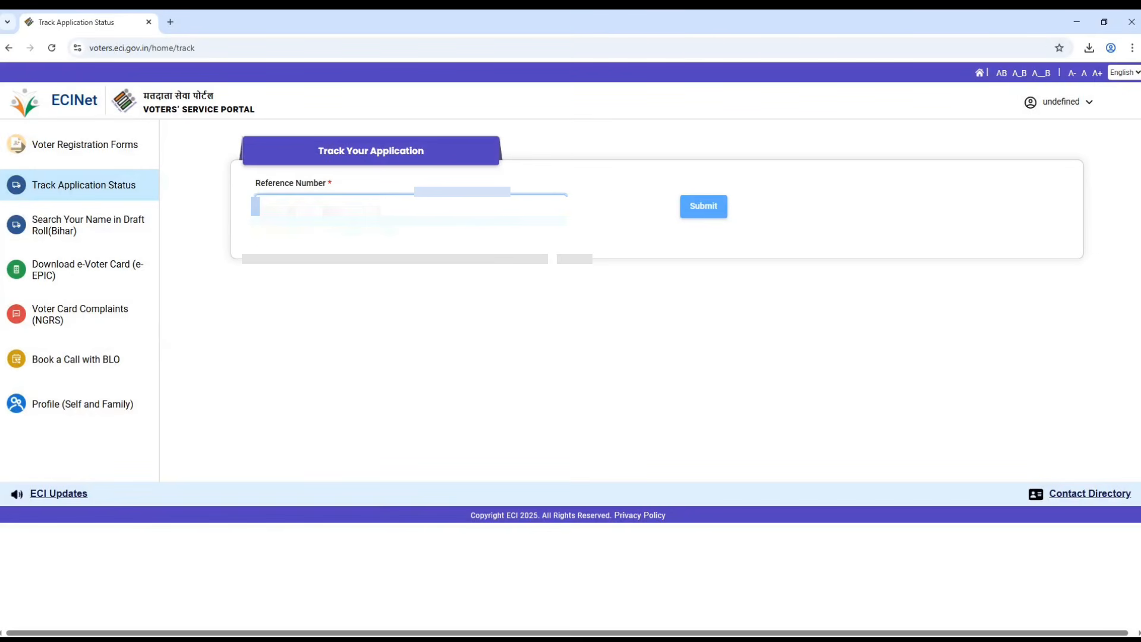
Step: Look up the pasted reference number and expand its Form 8 status timeline showing Submitted
{"action": "left_click", "coordinate": [702, 206]}
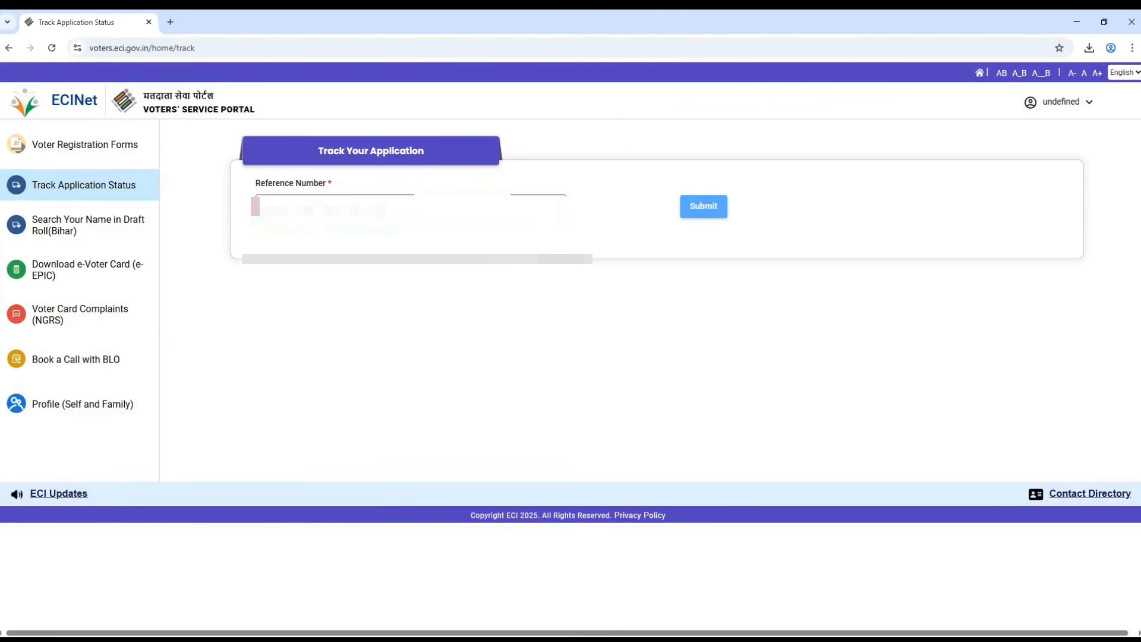
{"action": "left_click", "coordinate": [265, 211]}
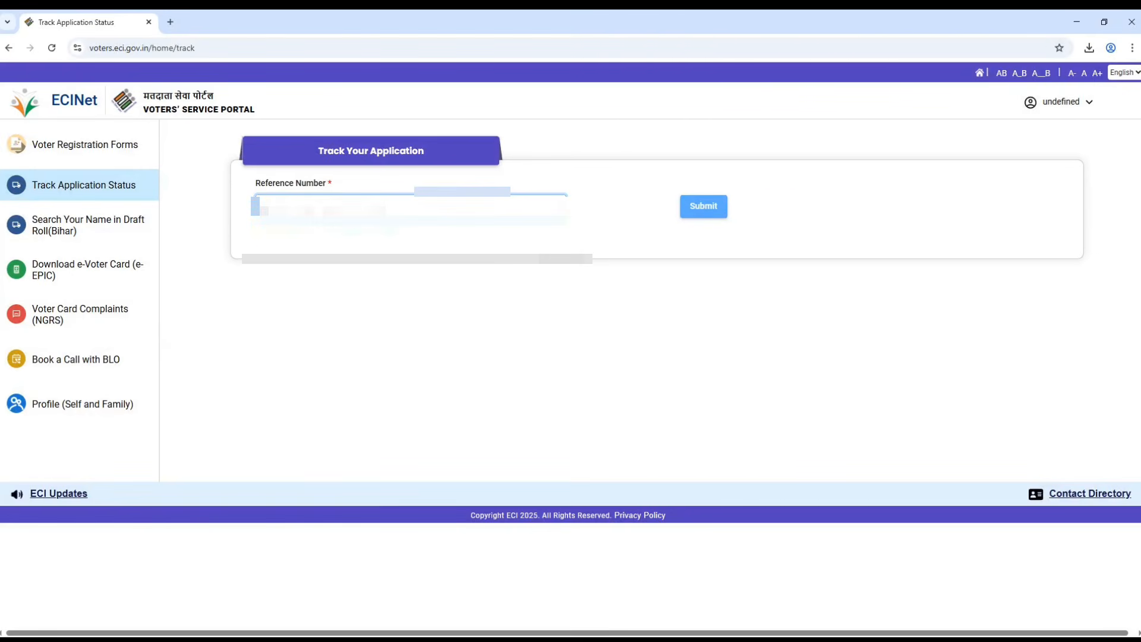
{"action": "key", "text": "ctrl+v"}
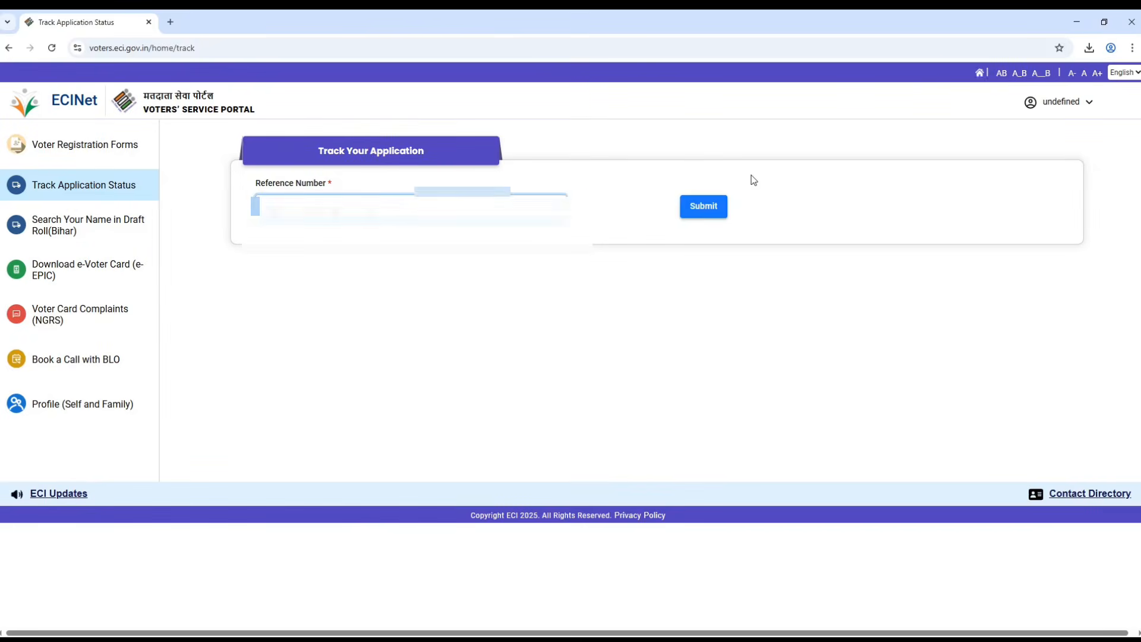
{"action": "left_click", "coordinate": [705, 206]}
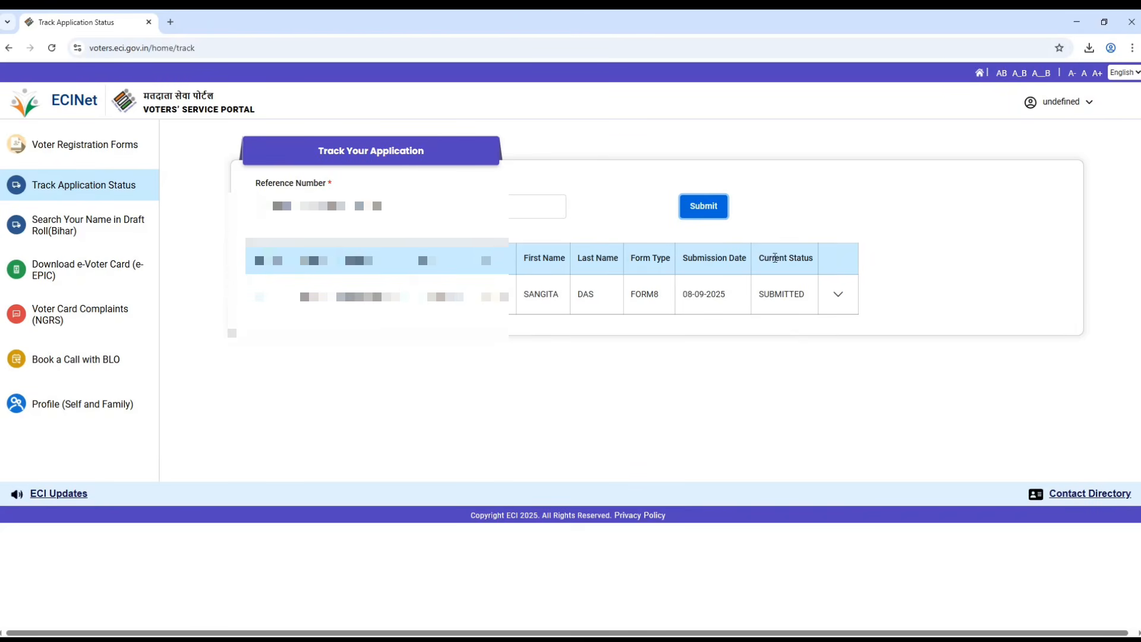
{"action": "left_click", "coordinate": [837, 296]}
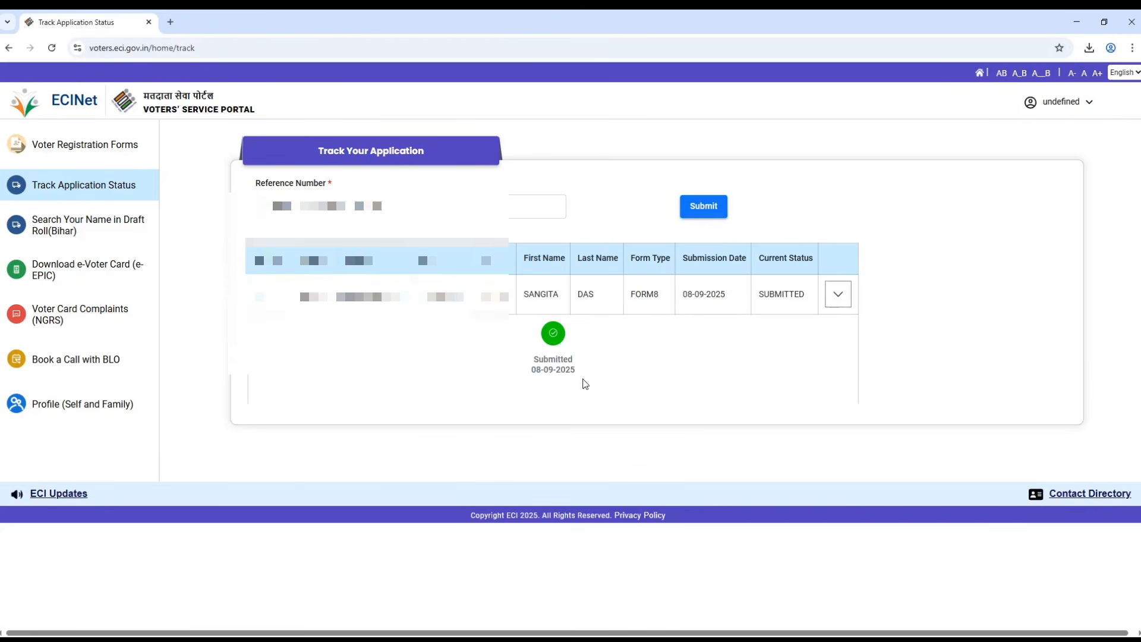